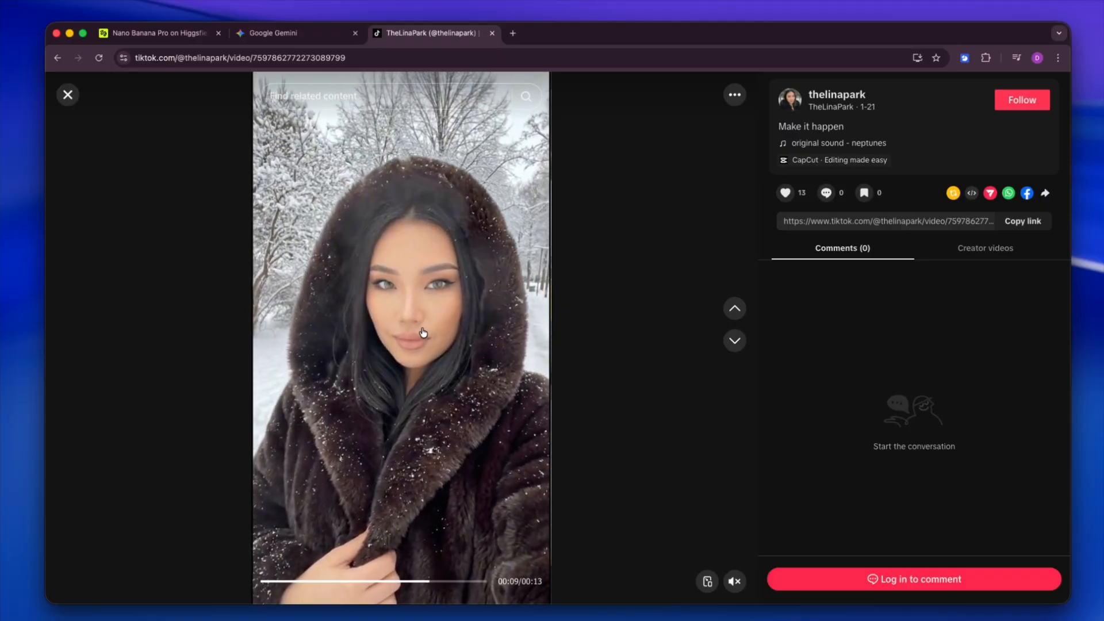
Step: Switch to Google Gemini and submit the prompt "generate a realistic image of a politician doing a speech taken by a watcher in the crowd."
key("ctrl+shift+Tab")
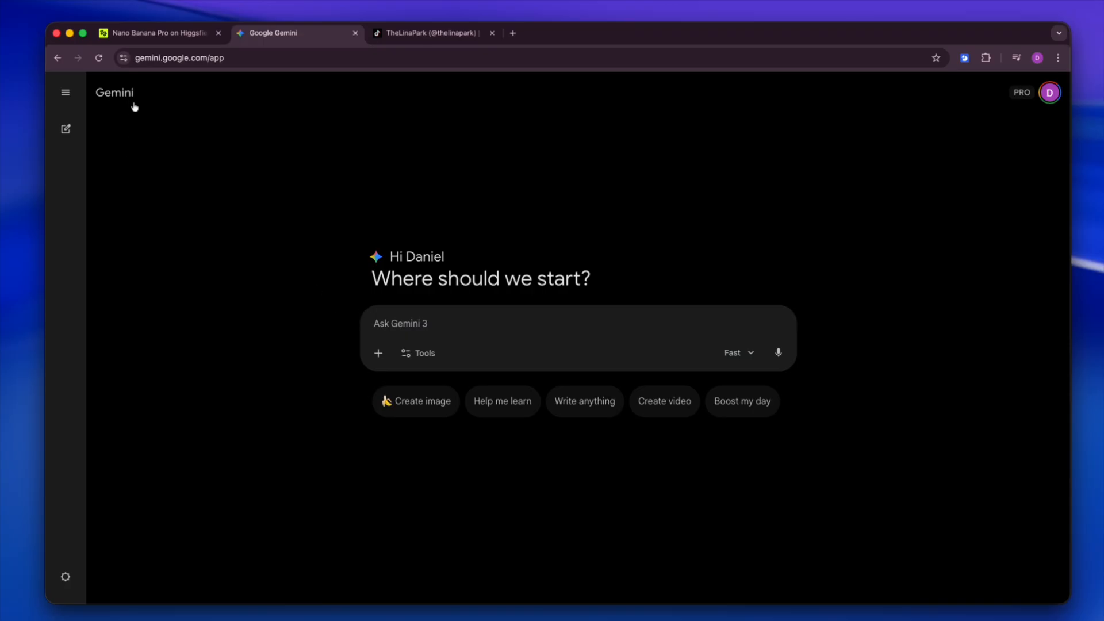
left_click(424, 326)
type("generate a realistic image of a politician doing a speech taken by a watcher in the crowd.")
left_click(765, 352)
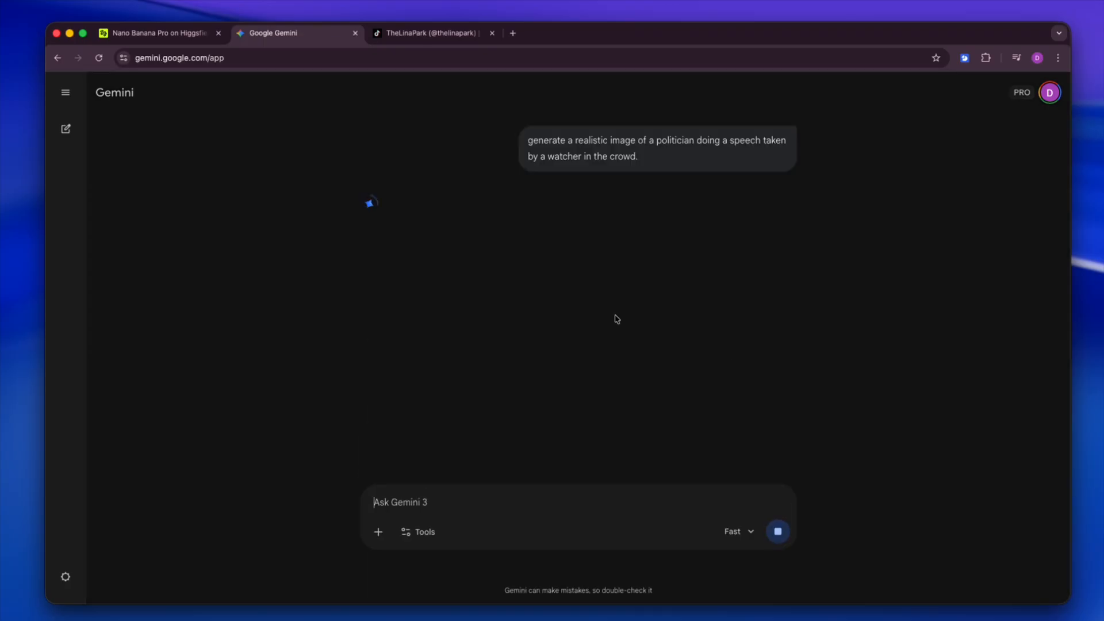
Step: Review the submitted prompt and examine Gemini's generated politician image at full size, closing the enlarged view when done
left_click_drag(658, 162, 526, 140)
key("super+c")
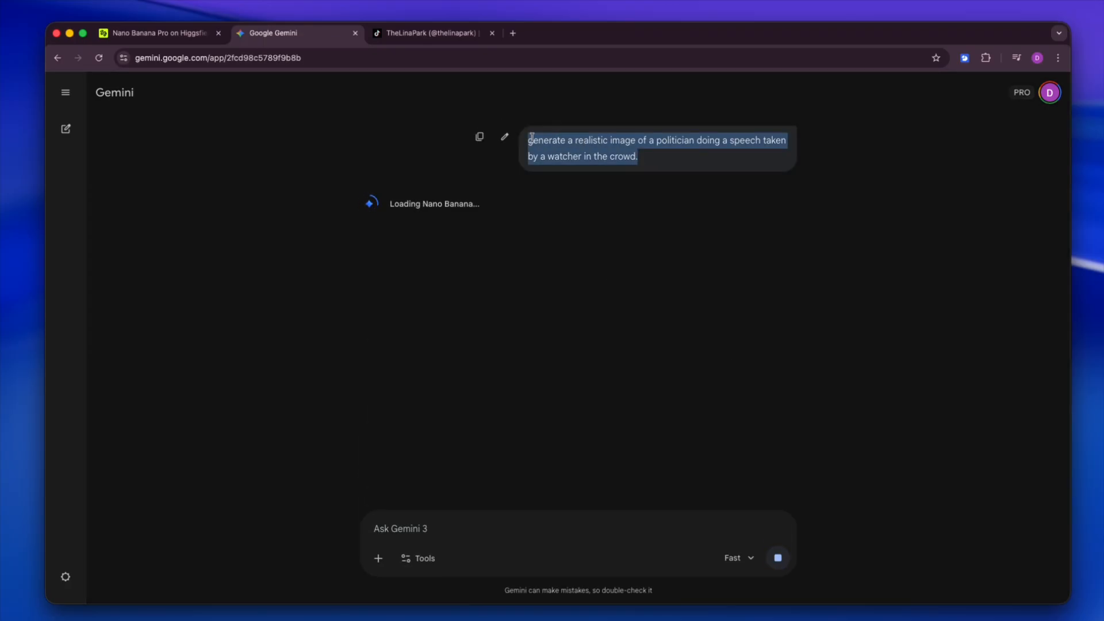
left_click(526, 139)
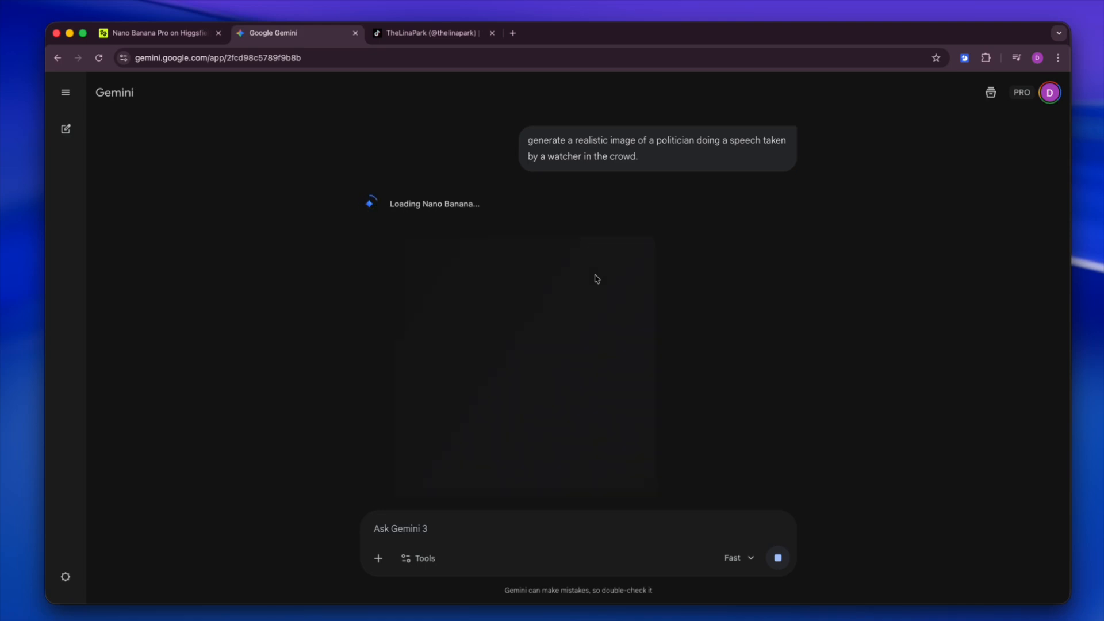
left_click(595, 279)
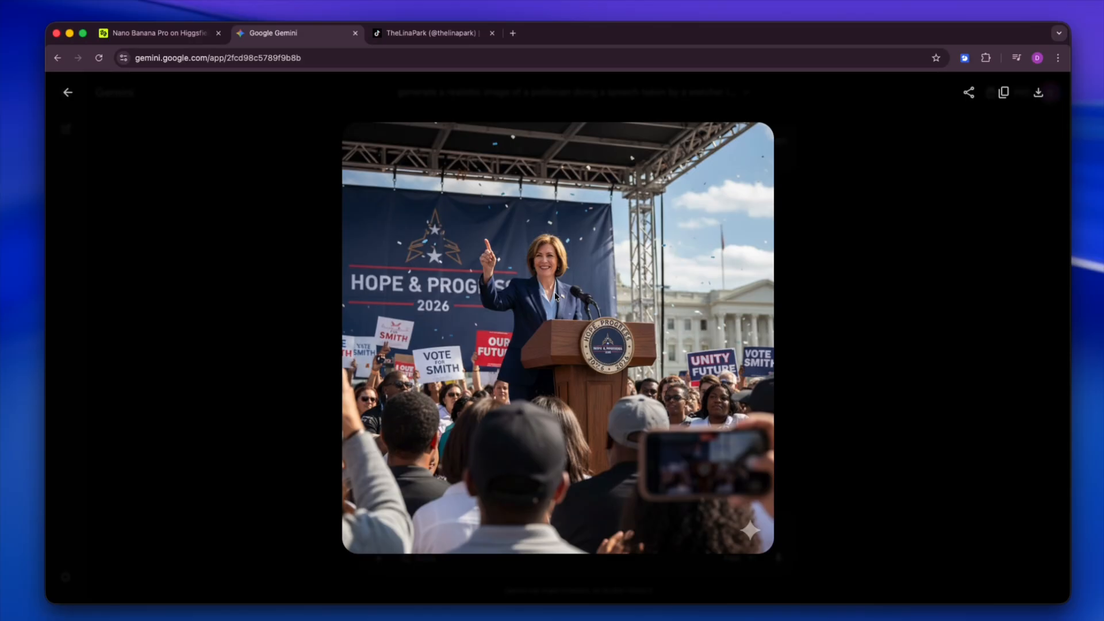
key("Escape")
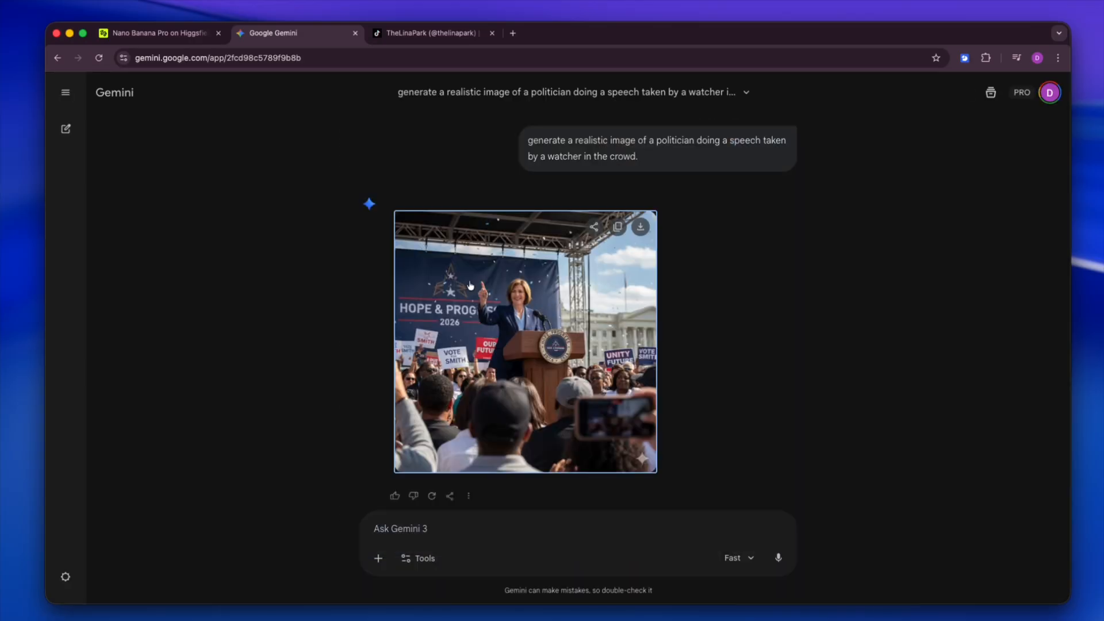
Step: Switch to Higgsfield's Nano Banana Pro page and enter the prompt "generate a realistic image of a politician doing a speech taken by a watcher in the crowd."
key("ctrl+shift+Tab")
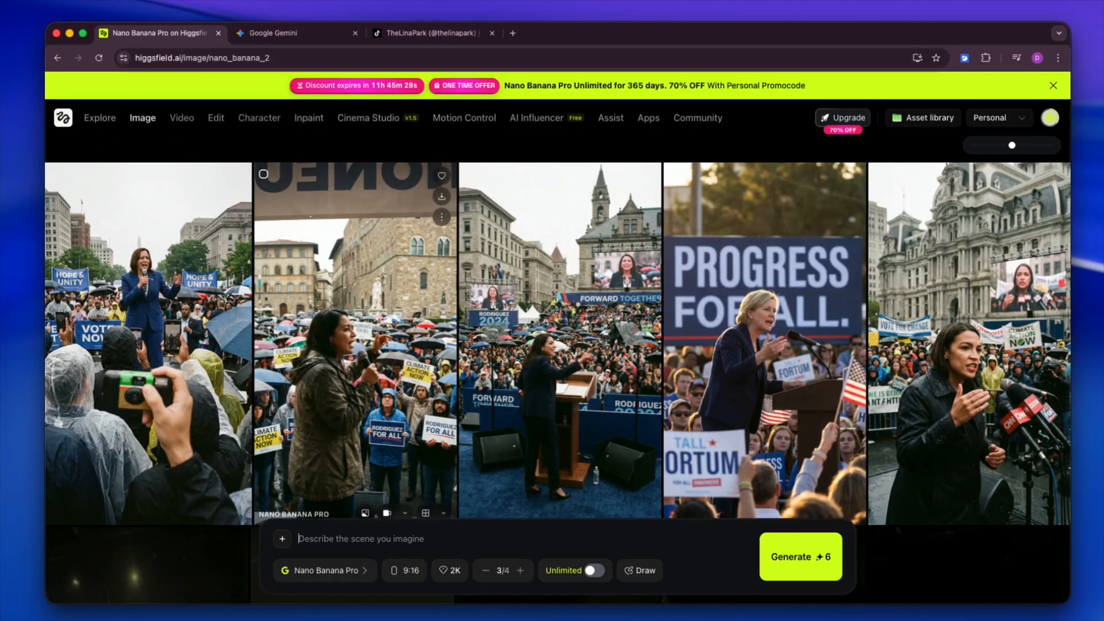
left_click(386, 534)
key("super+v")
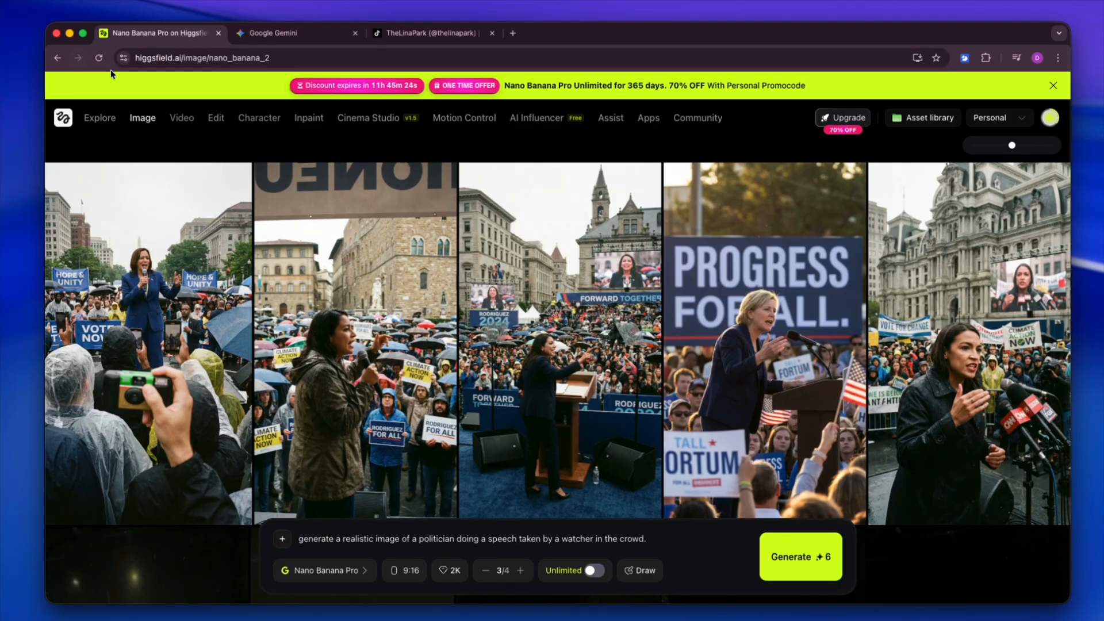
mouse_move(140, 119)
left_click(131, 182)
mouse_move(396, 506)
Step: Choose 2K image quality and set the batch size to 4 images
left_click(451, 571)
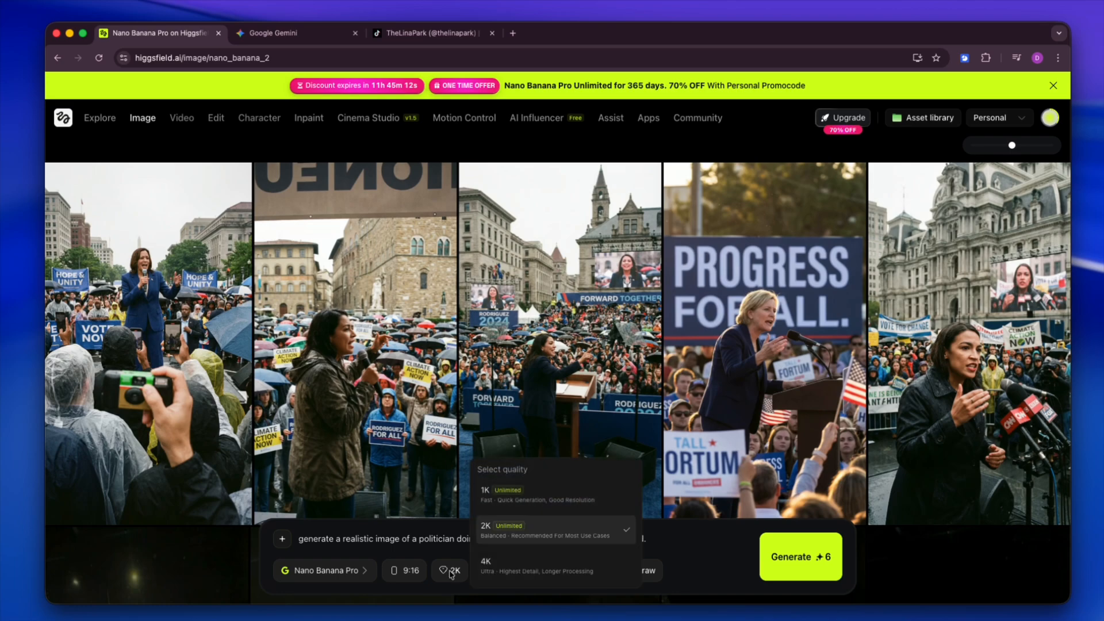
left_click(491, 532)
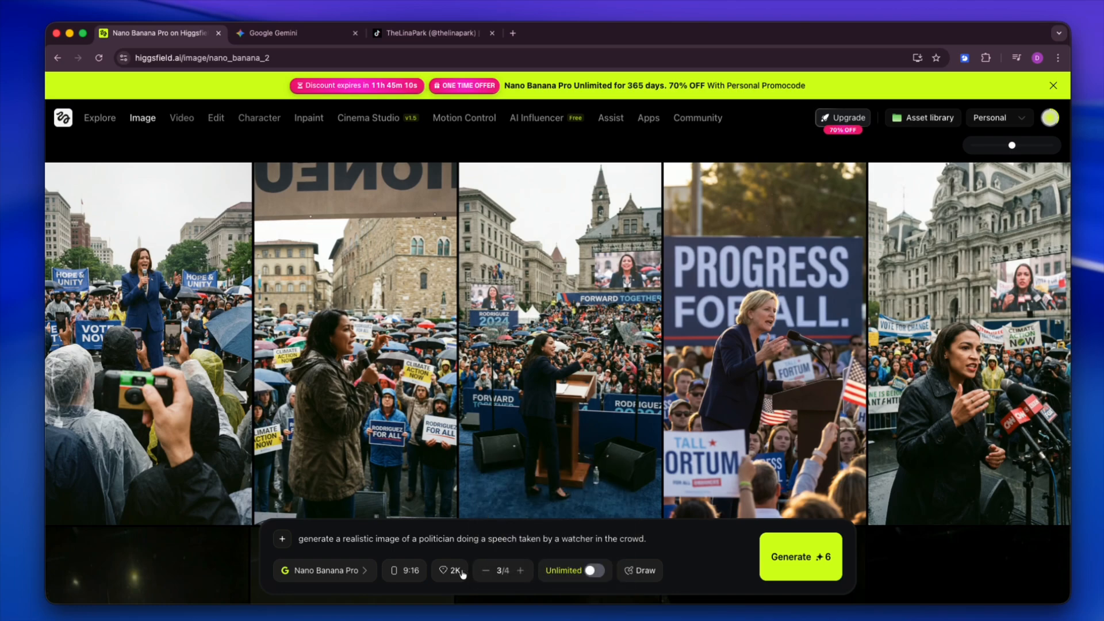
left_click(486, 570)
left_click(521, 570)
left_click(520, 571)
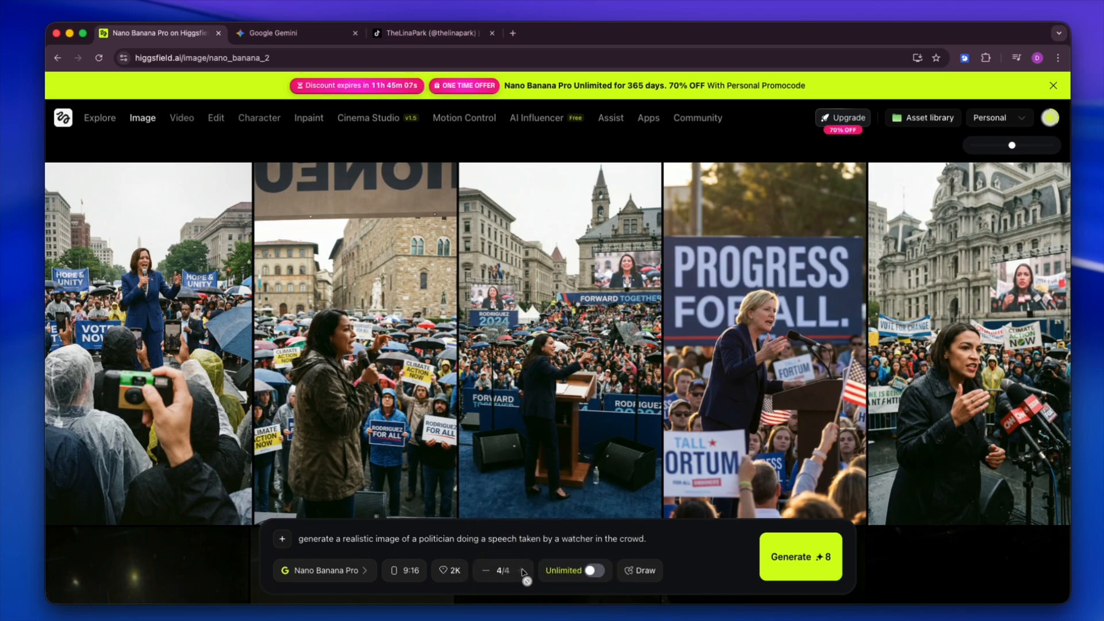
Step: Try the Unlimited generation option and return to a batch size of 4 images
left_click(594, 571)
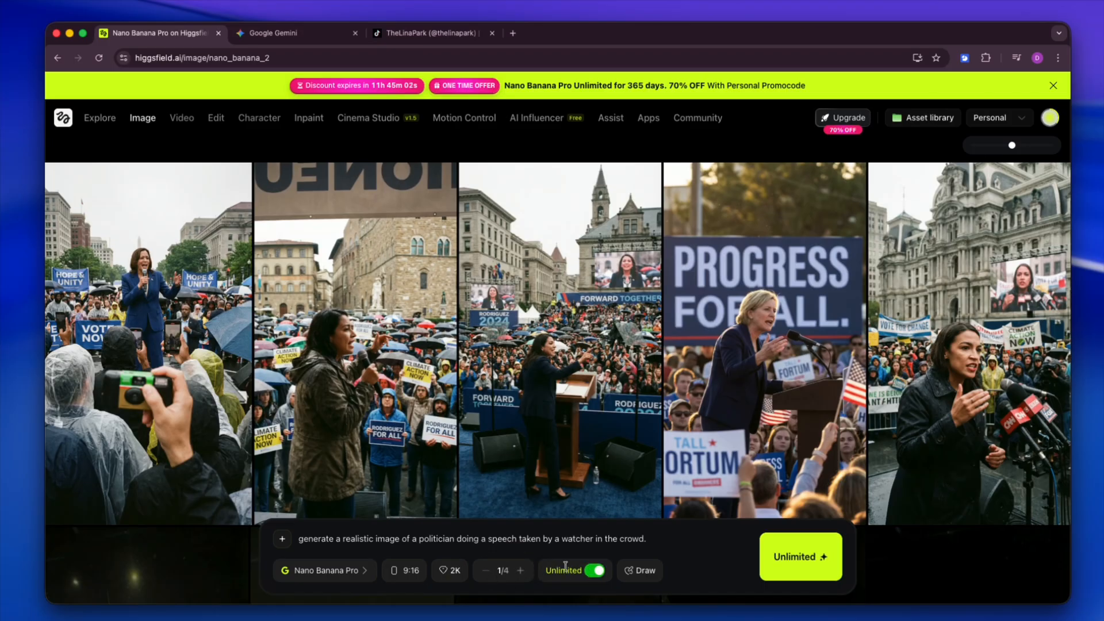
left_click(520, 571)
left_click(521, 570)
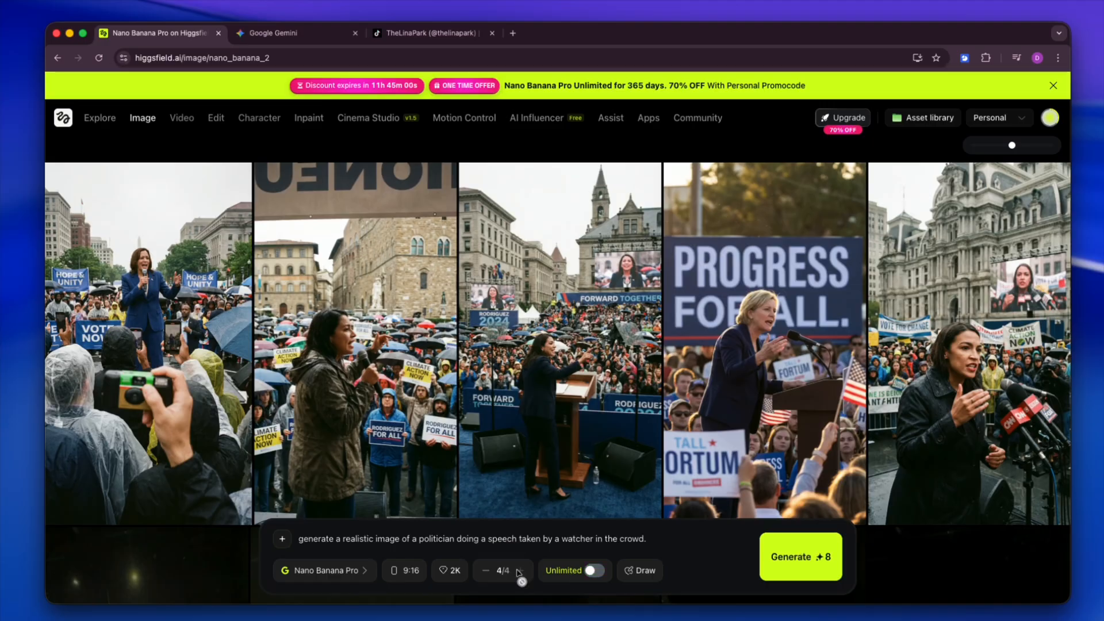
left_click(520, 571)
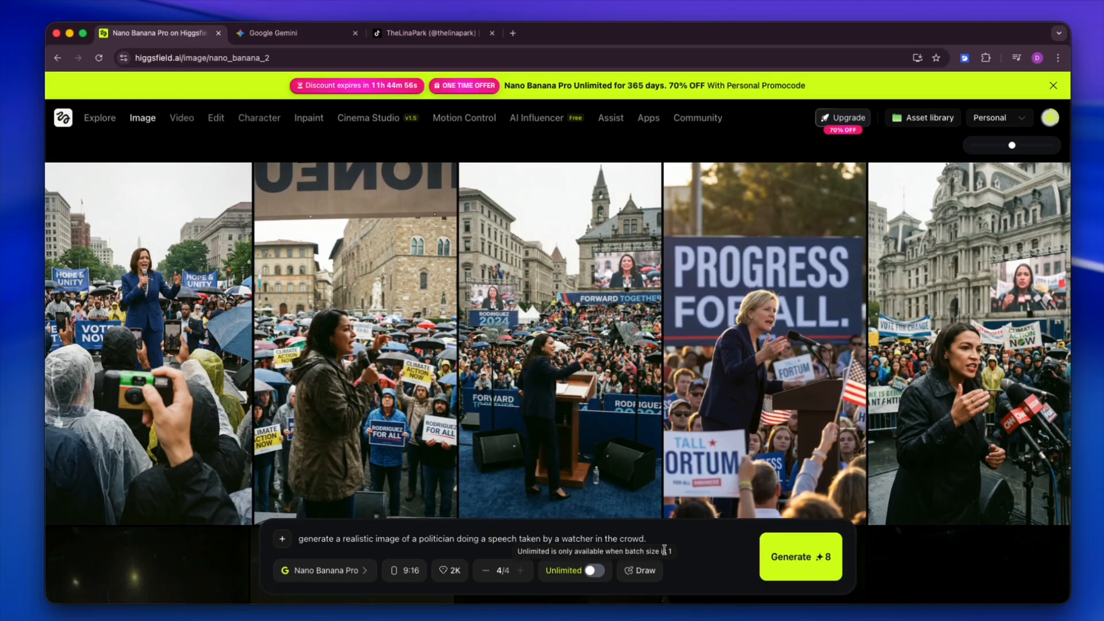
Step: Check the account's remaining credits and generate the batch of politician images
left_click(1053, 117)
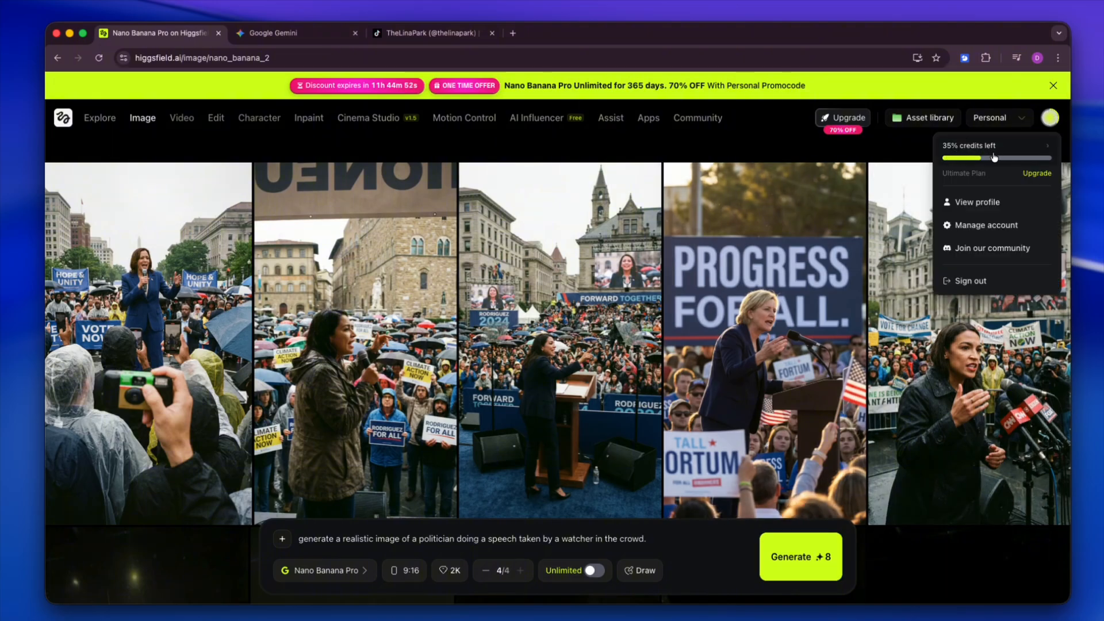
left_click(800, 556)
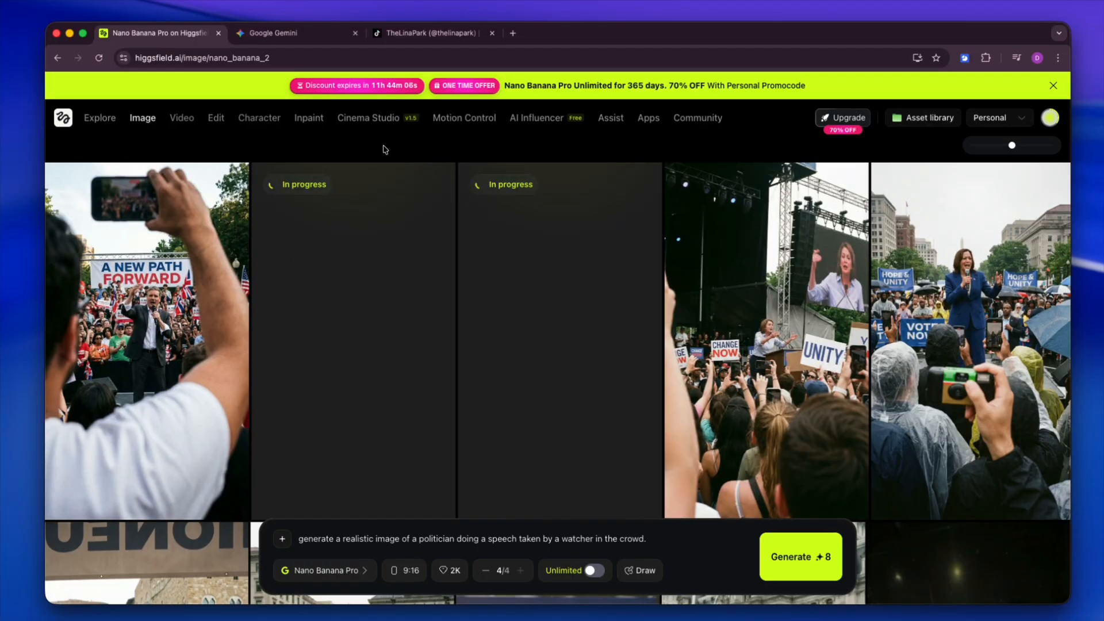
Step: Examine the newly generated politician images at full size one after another to compare their realism, and return to the gallery
left_click(713, 299)
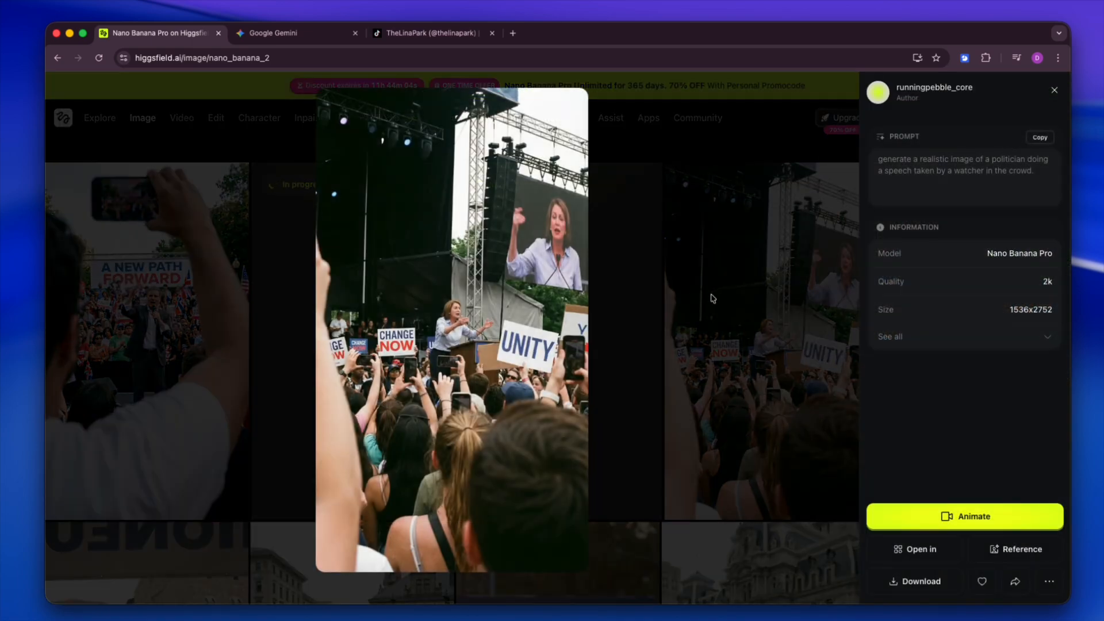
left_click(458, 313)
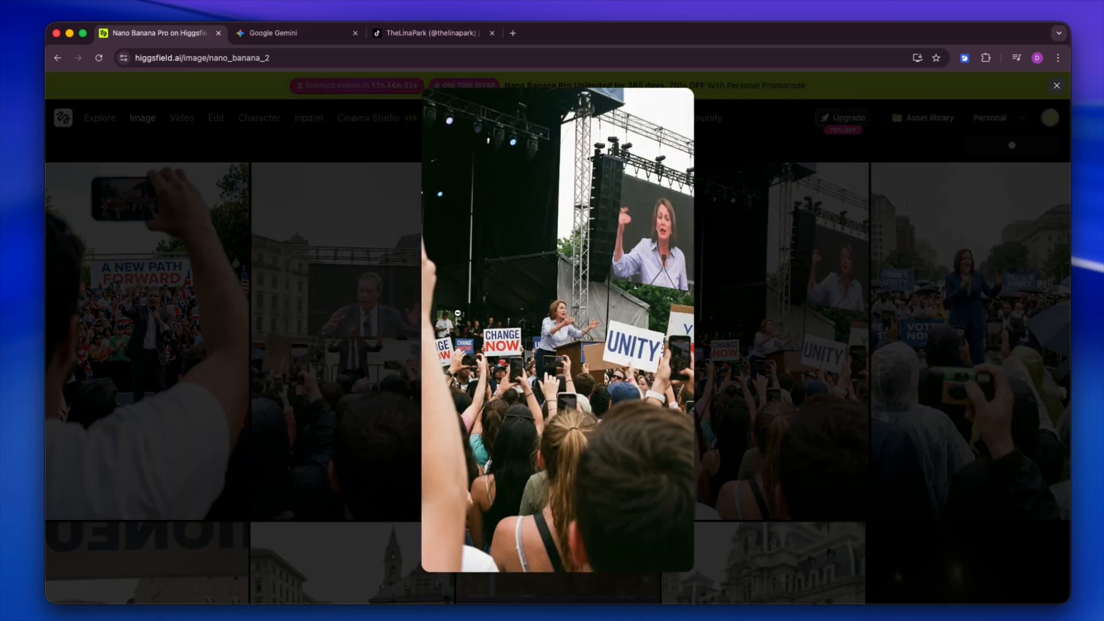
left_click(526, 311)
left_click(622, 306)
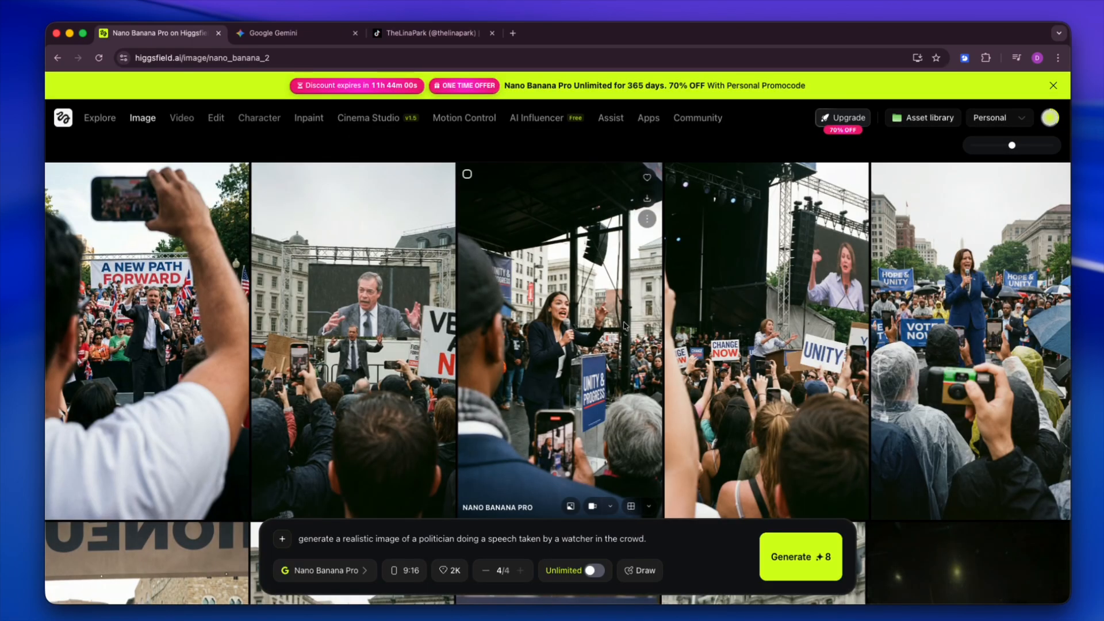
left_click(414, 319)
left_click(231, 321)
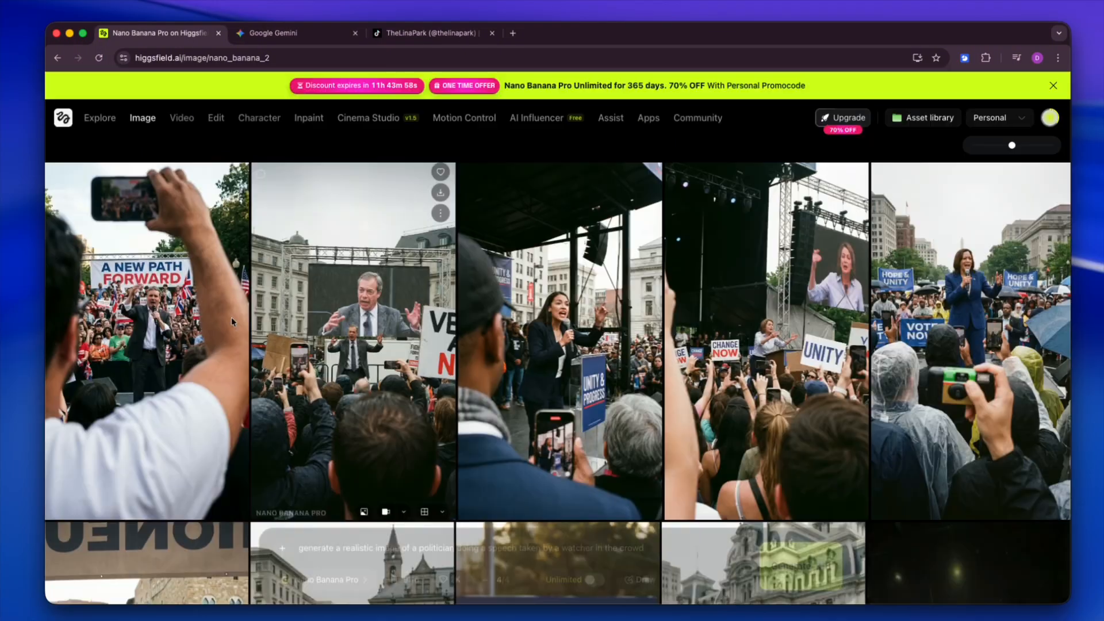
left_click(231, 320)
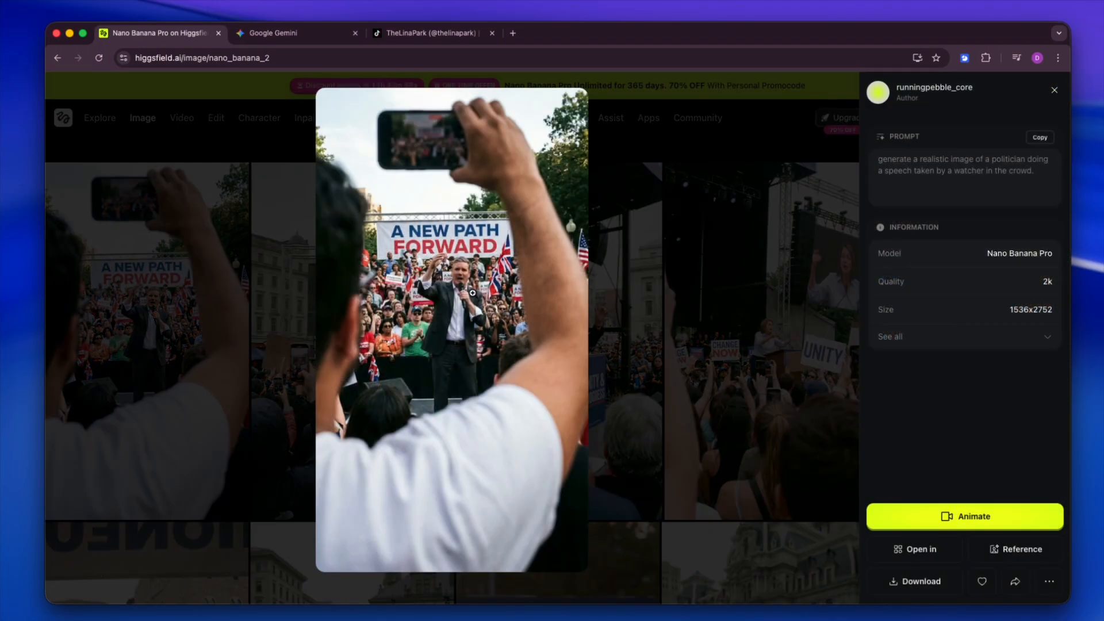
key("Right")
key("Left")
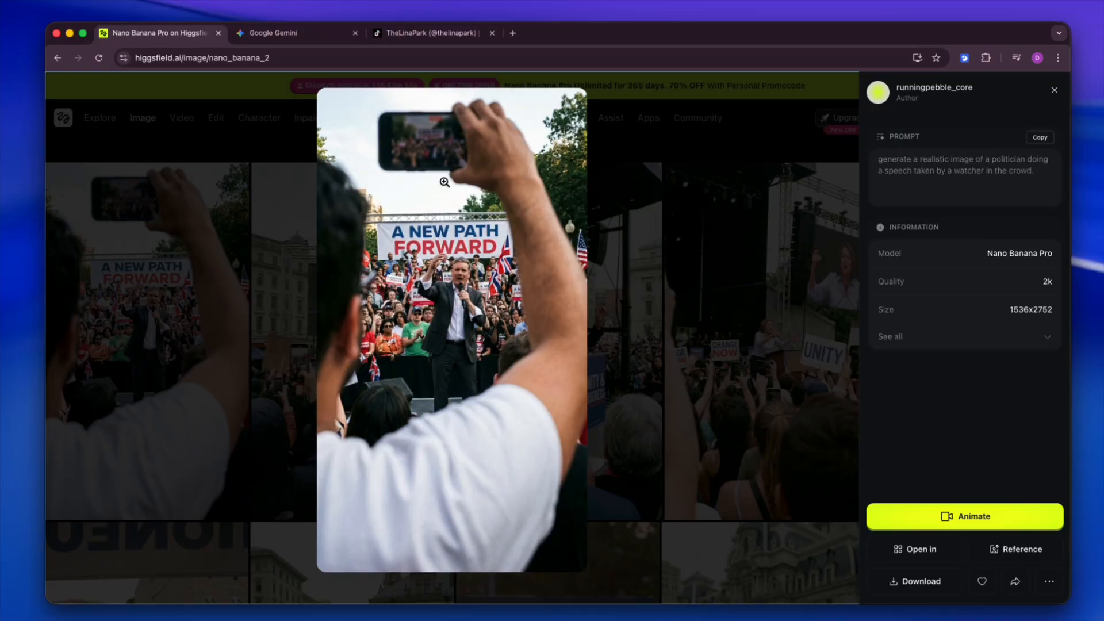
key("Right")
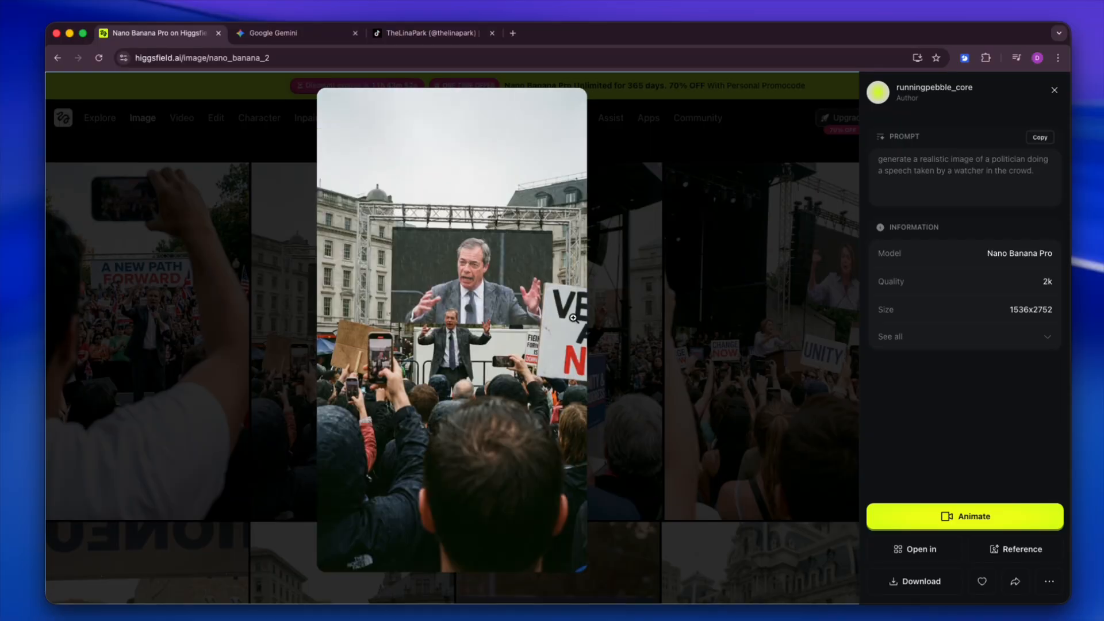
key("Right")
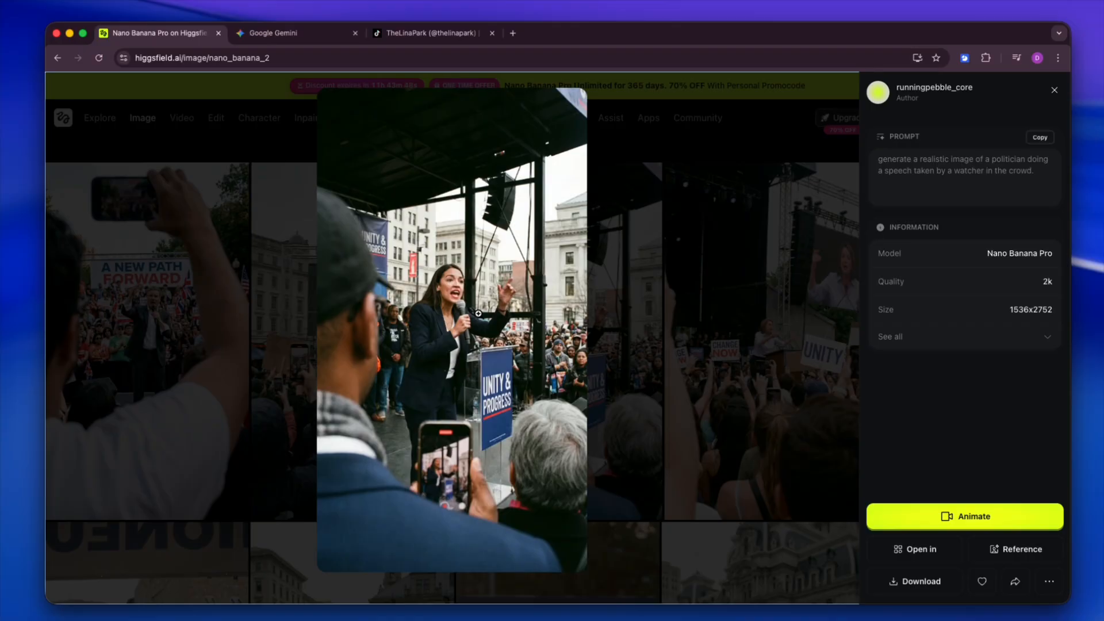
key("Right")
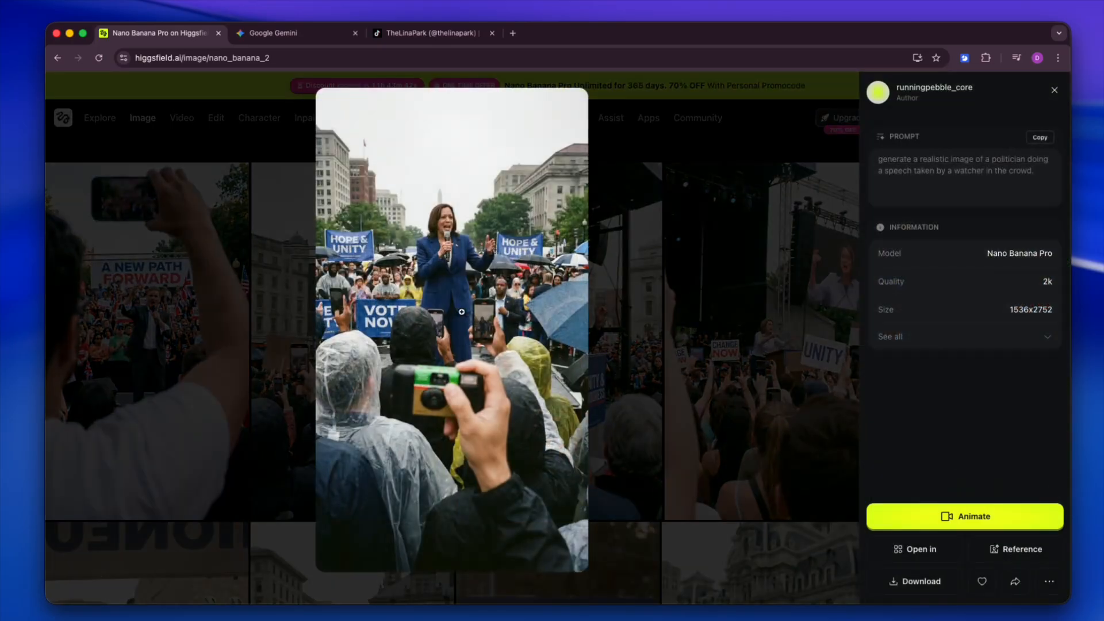
key("Escape")
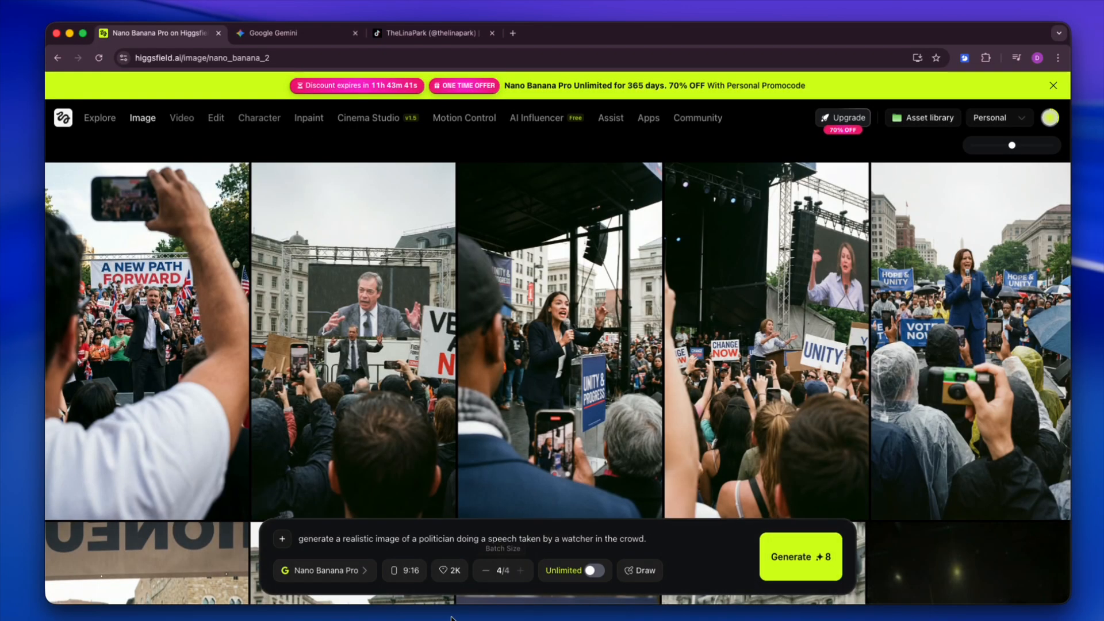
Step: Download the generated rally image with the "CHANGE NOW" and "UNITY" signs and close its preview
left_click(971, 357)
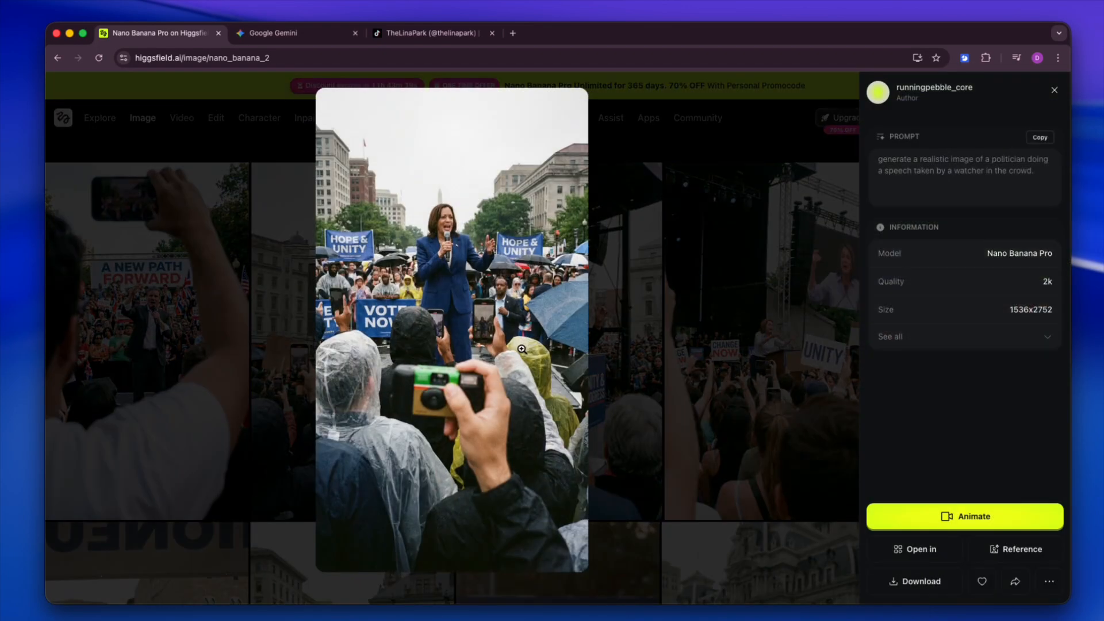
key("Right")
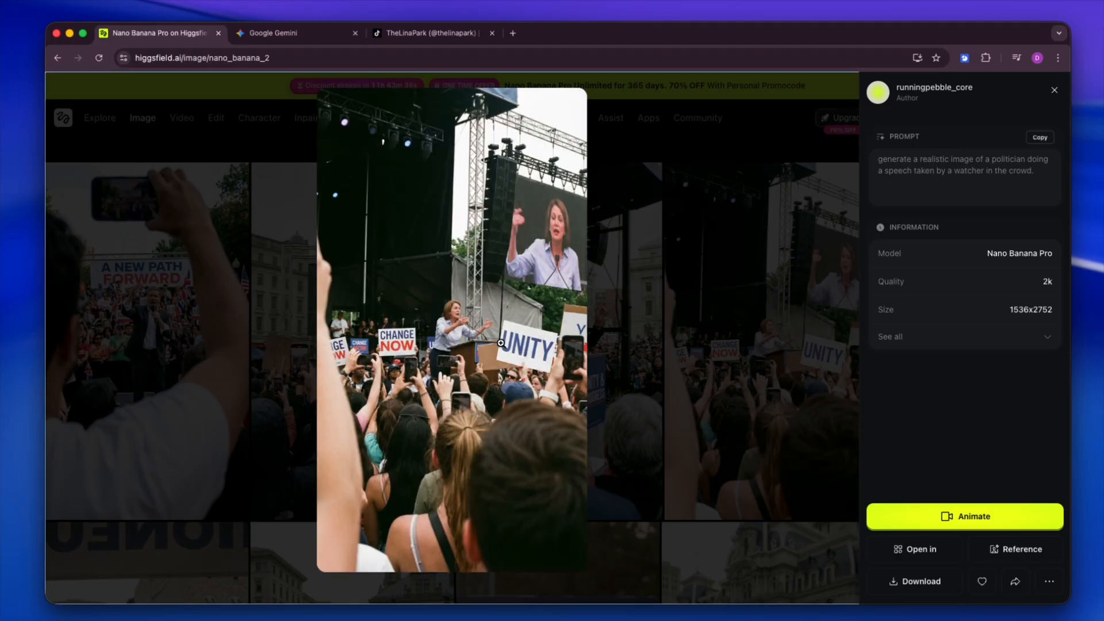
left_click(923, 583)
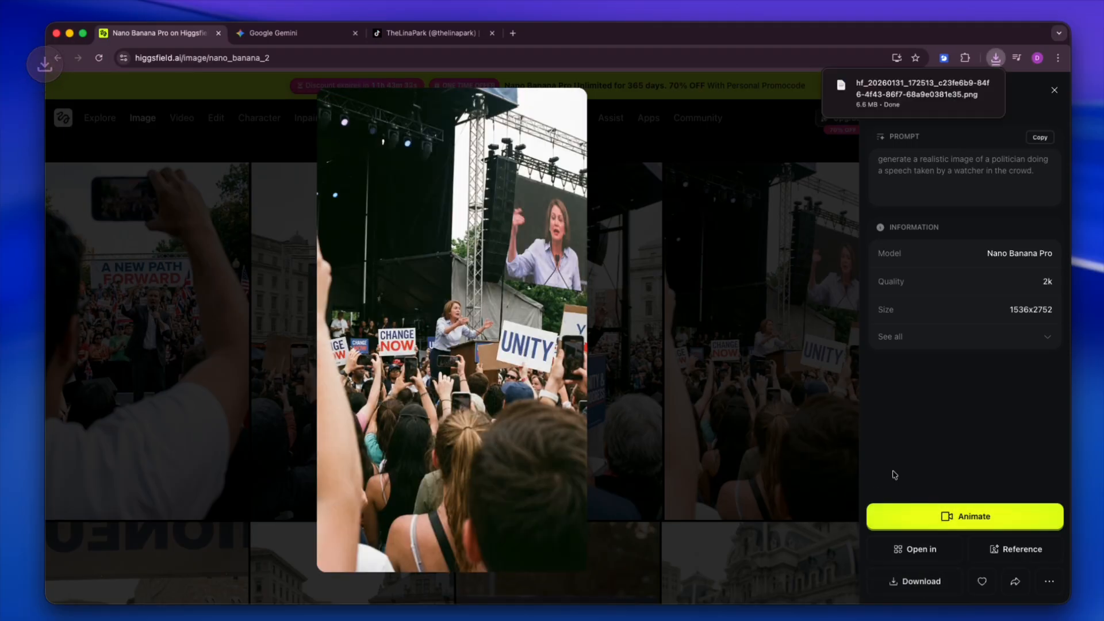
key("Escape")
Step: Go to the Create Video page and add the downloaded rally image as the start frame
mouse_move(177, 136)
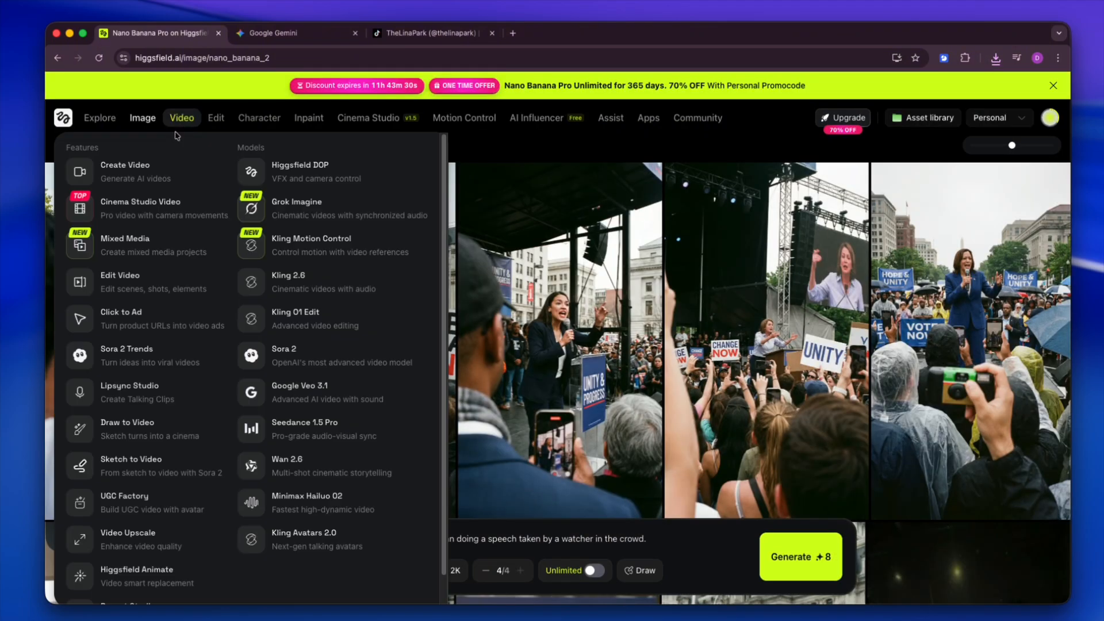
left_click(146, 165)
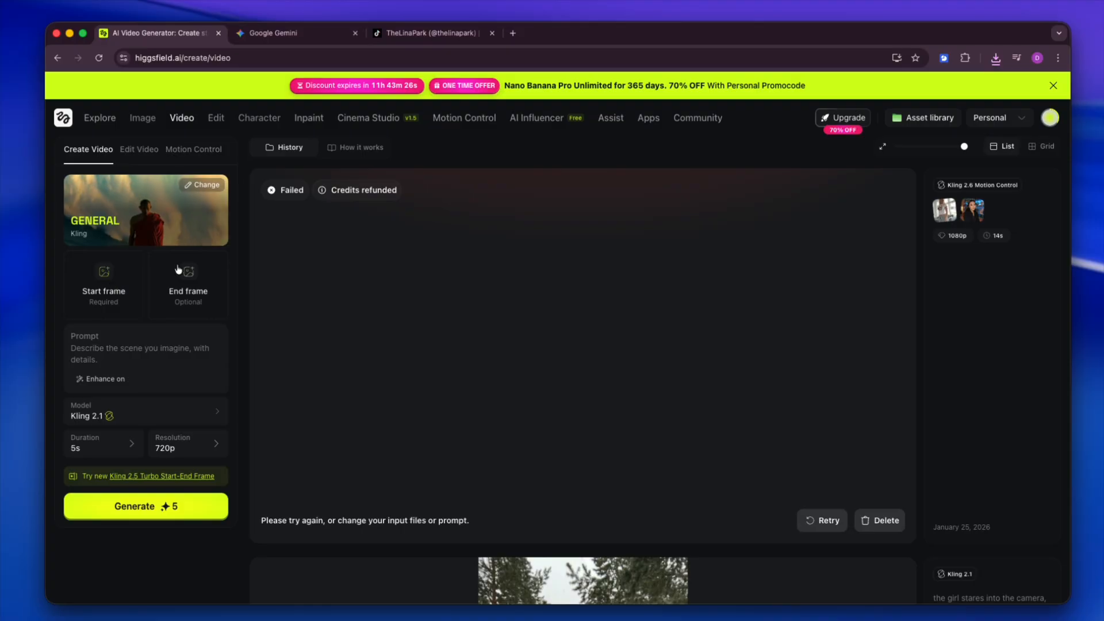
left_click(994, 59)
left_click_drag(899, 110, 113, 286)
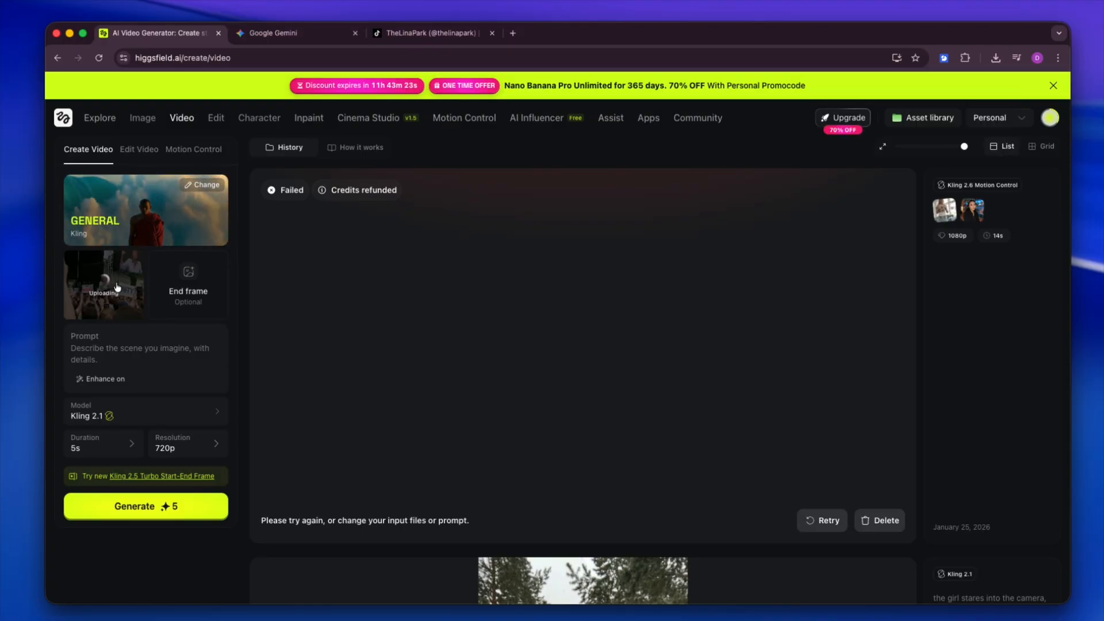
Step: Enter "politician gives a speech" as the video prompt
left_click(126, 348)
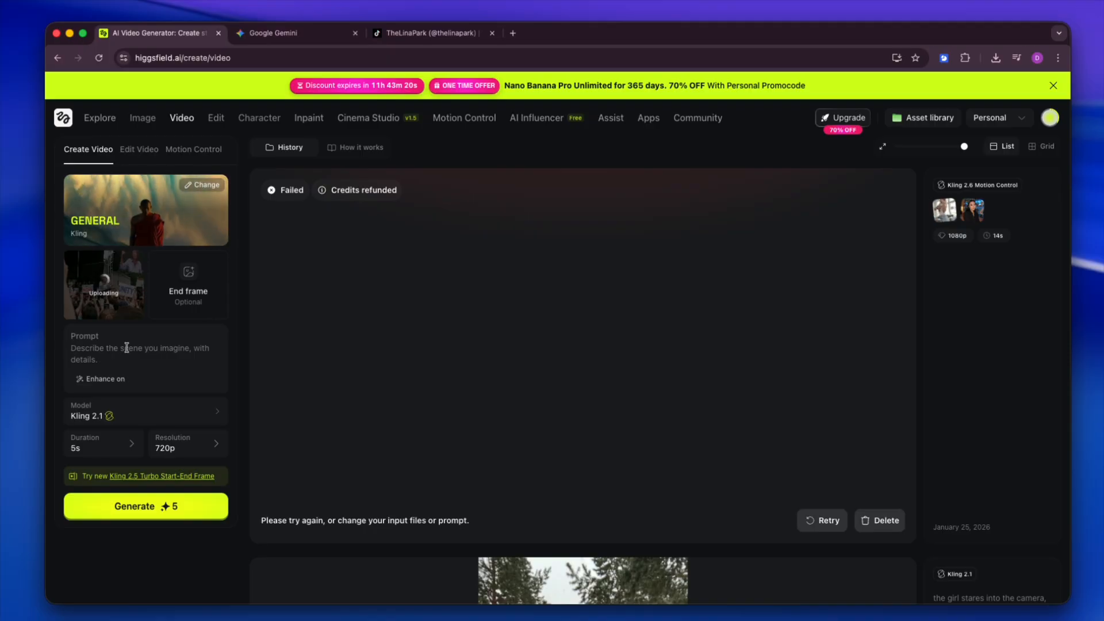
type("politician")
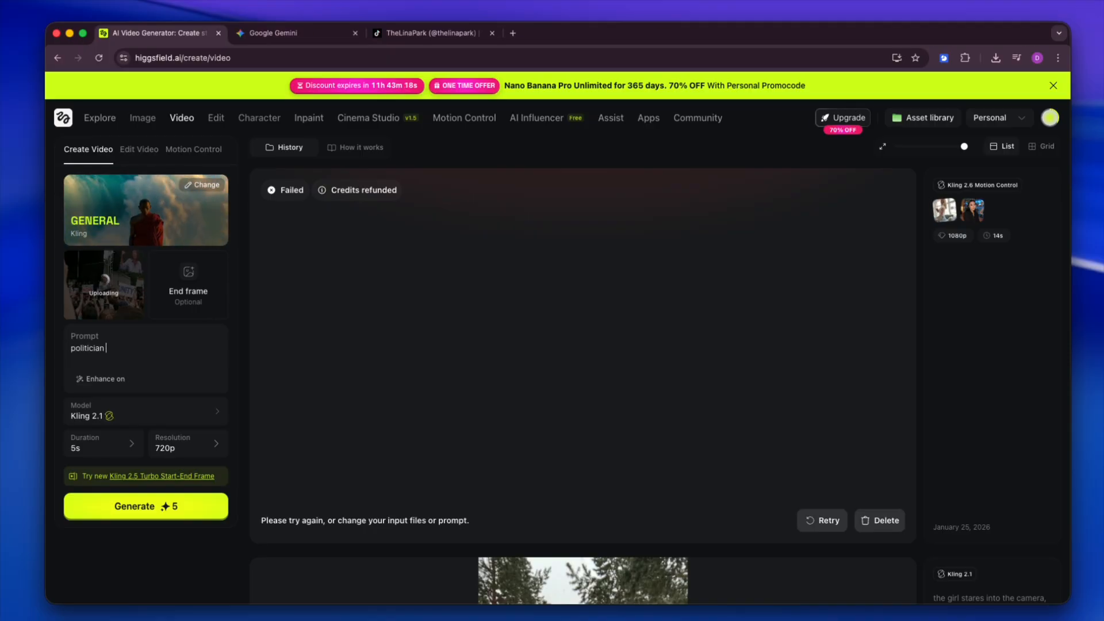
type(" gives a speech")
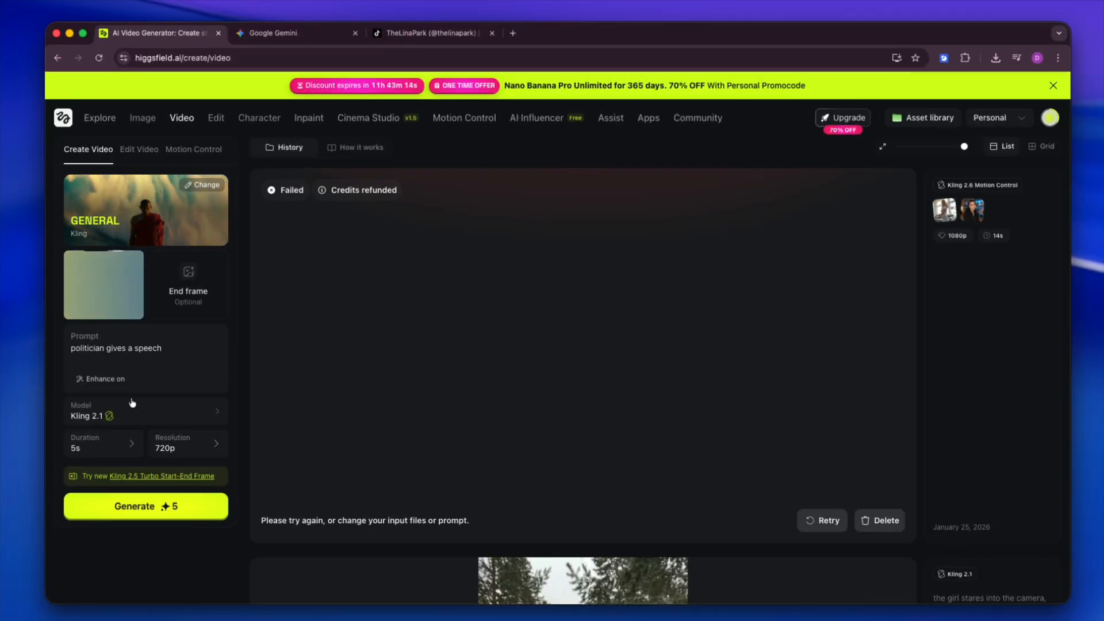
Step: Generate the speech video with the Kling 2.1 model, keeping a 5s duration and 720p resolution
left_click(123, 418)
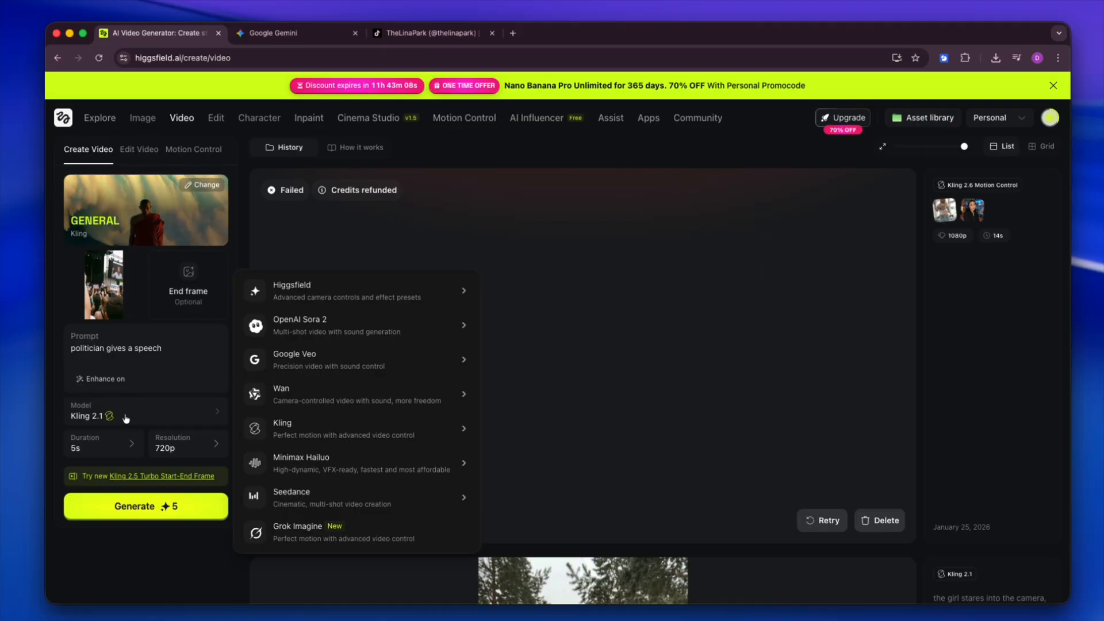
mouse_move(363, 433)
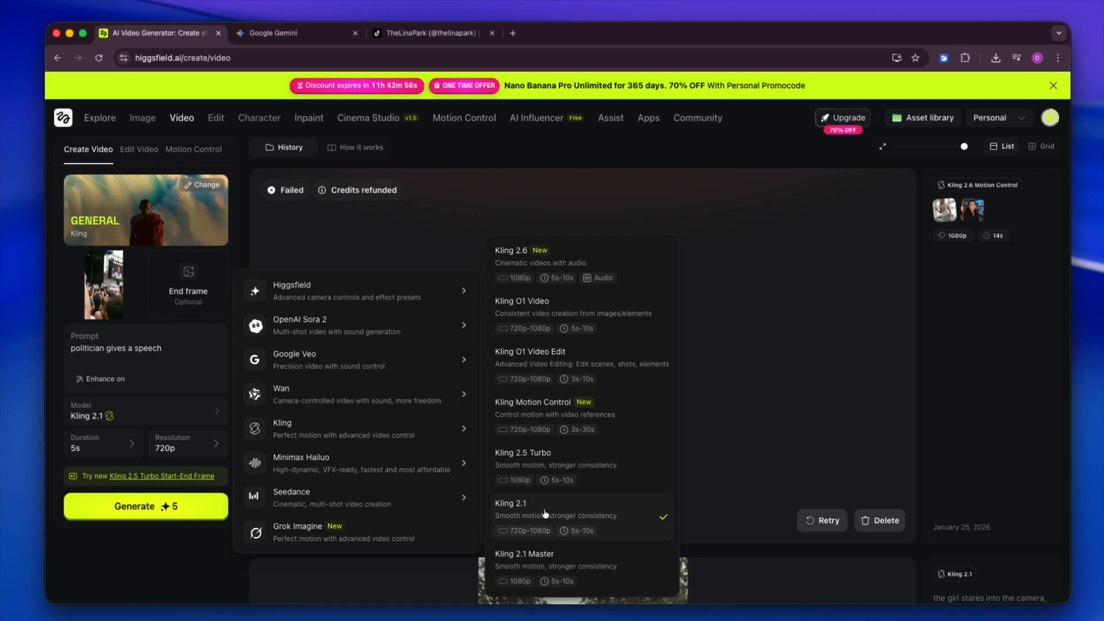
left_click(187, 444)
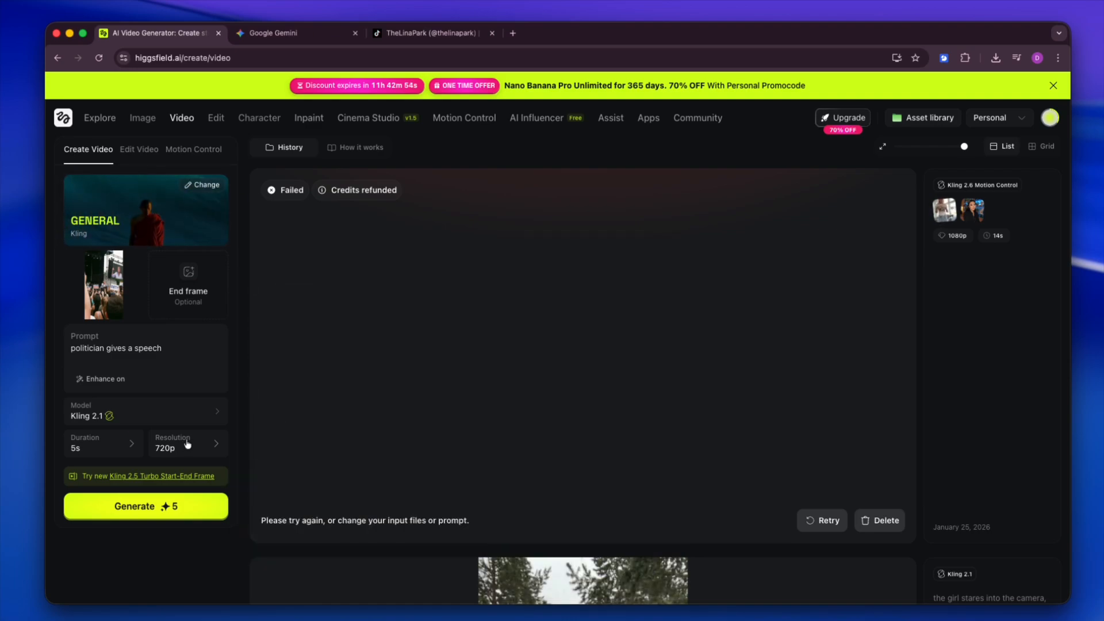
left_click(187, 444)
left_click(123, 451)
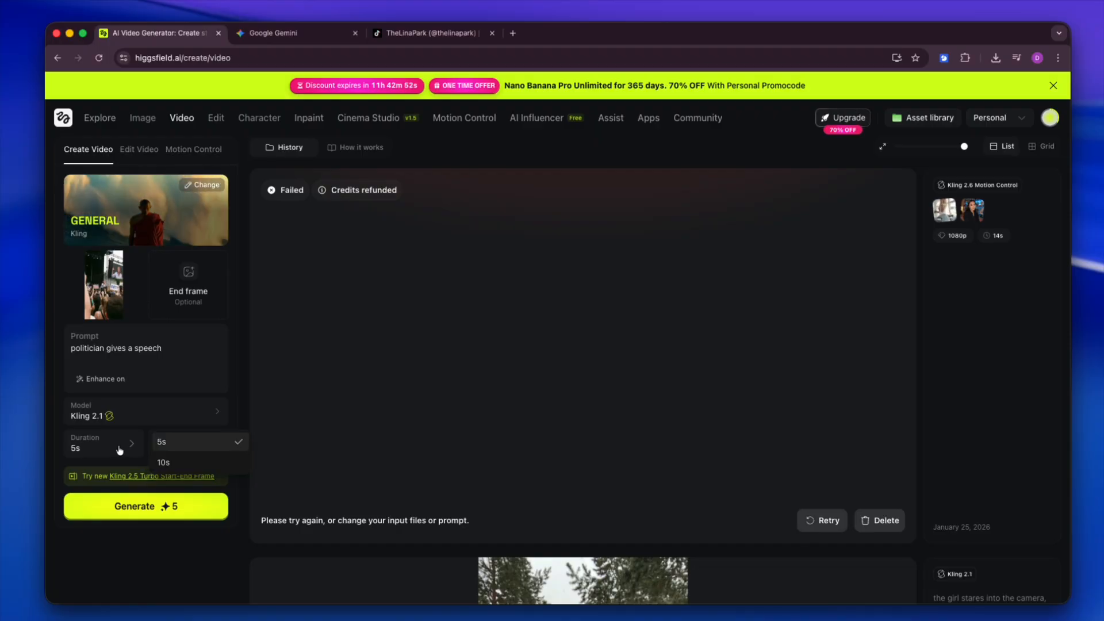
left_click(116, 450)
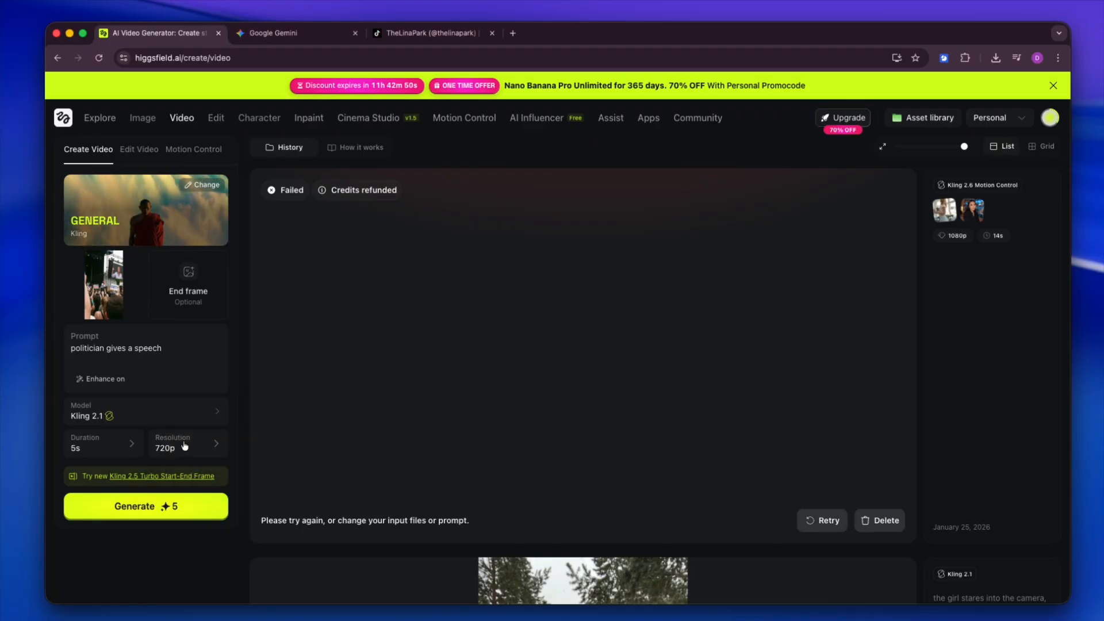
left_click(174, 496)
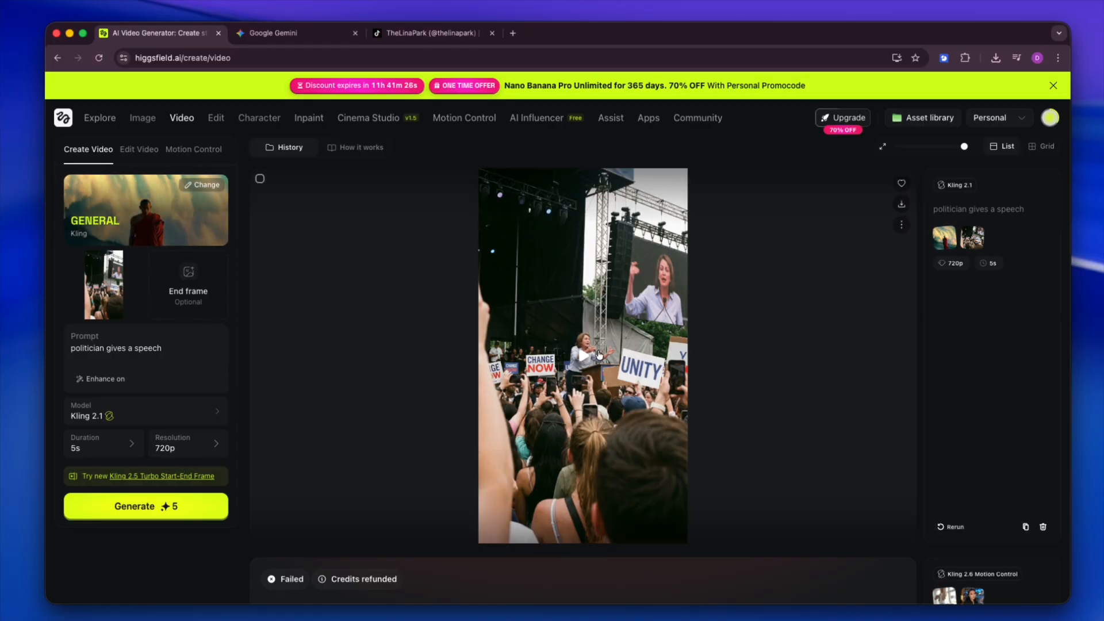
Step: Play the generated speech video and pause it at several moments to examine the speaker and the crowd
left_click(598, 355)
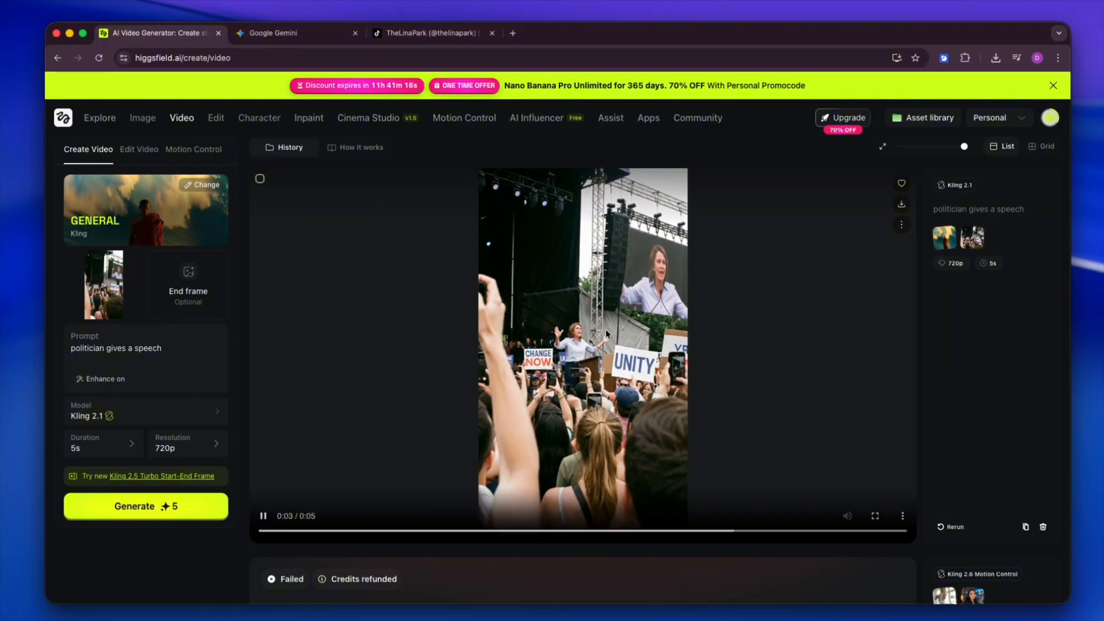
left_click(576, 335)
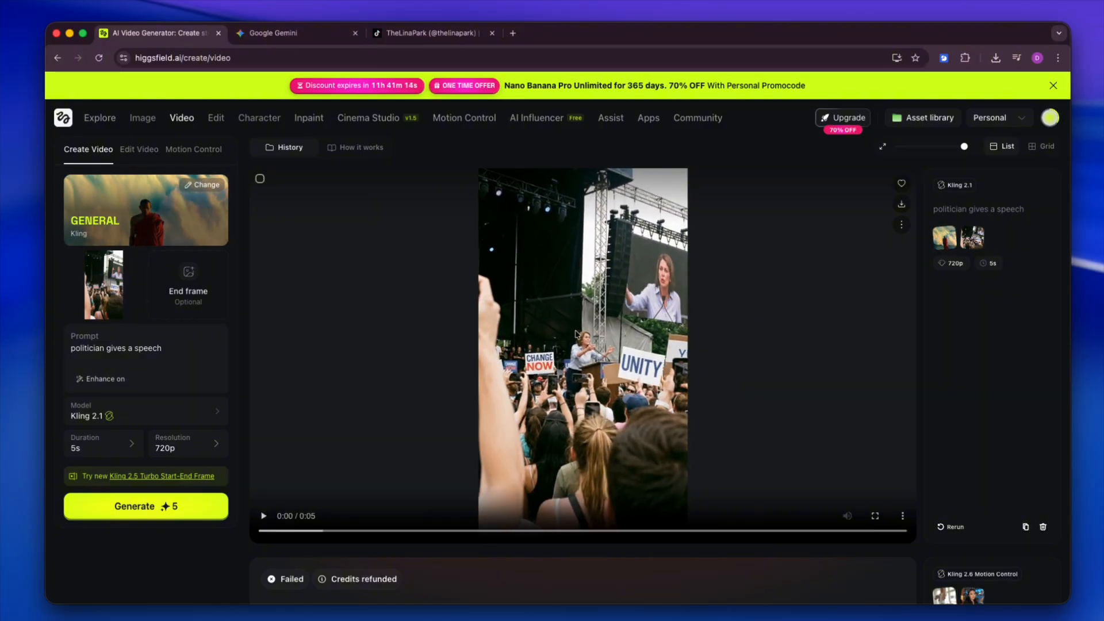
left_click(576, 334)
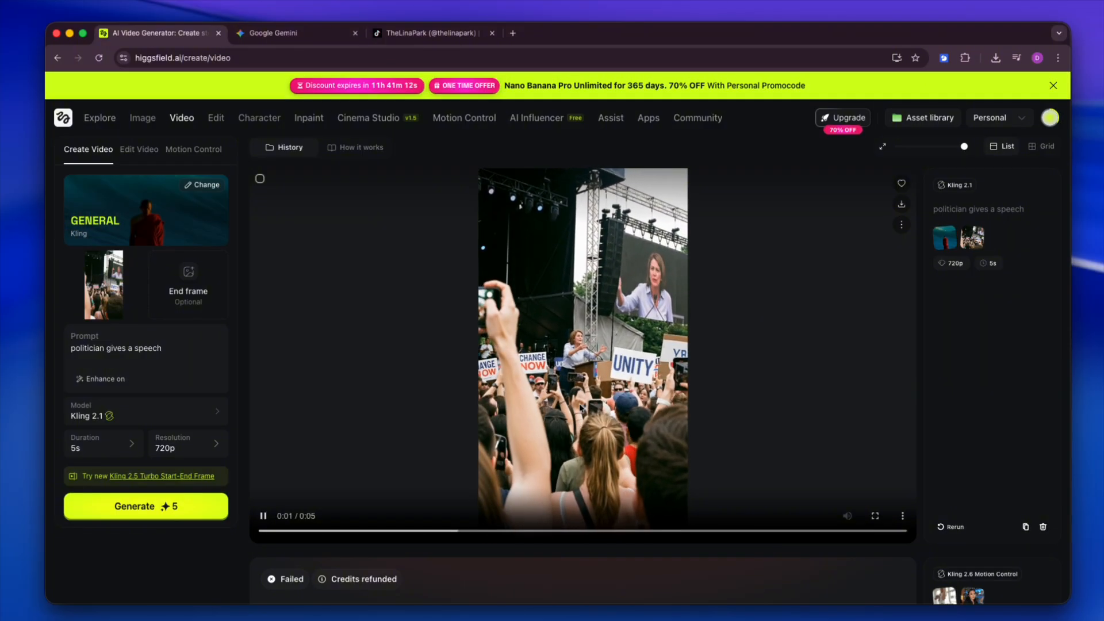
left_click(575, 377)
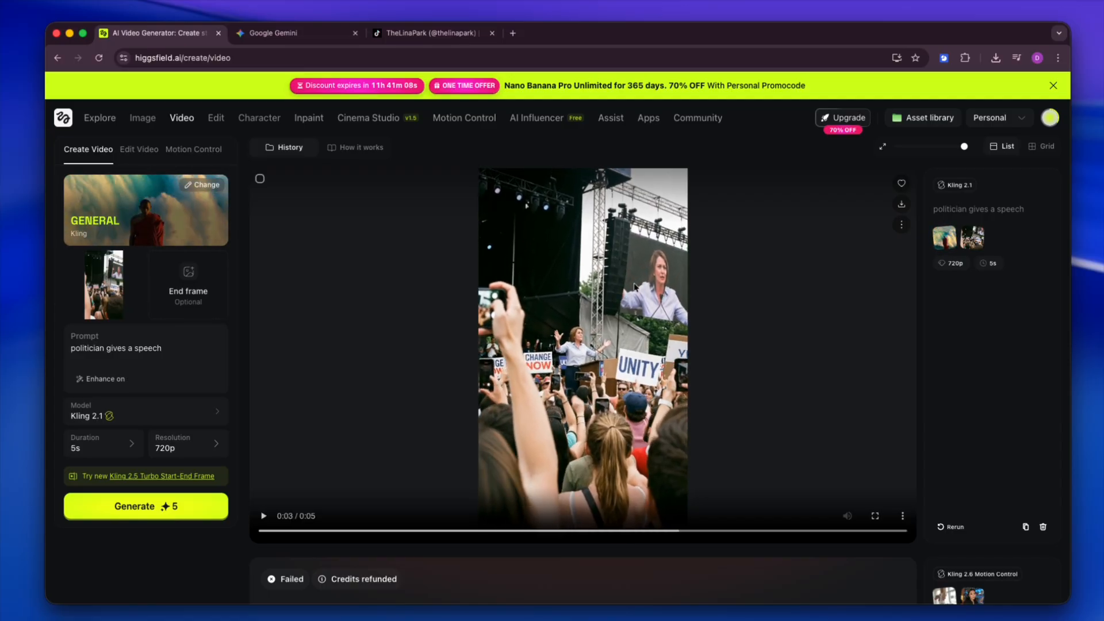
left_click(613, 306)
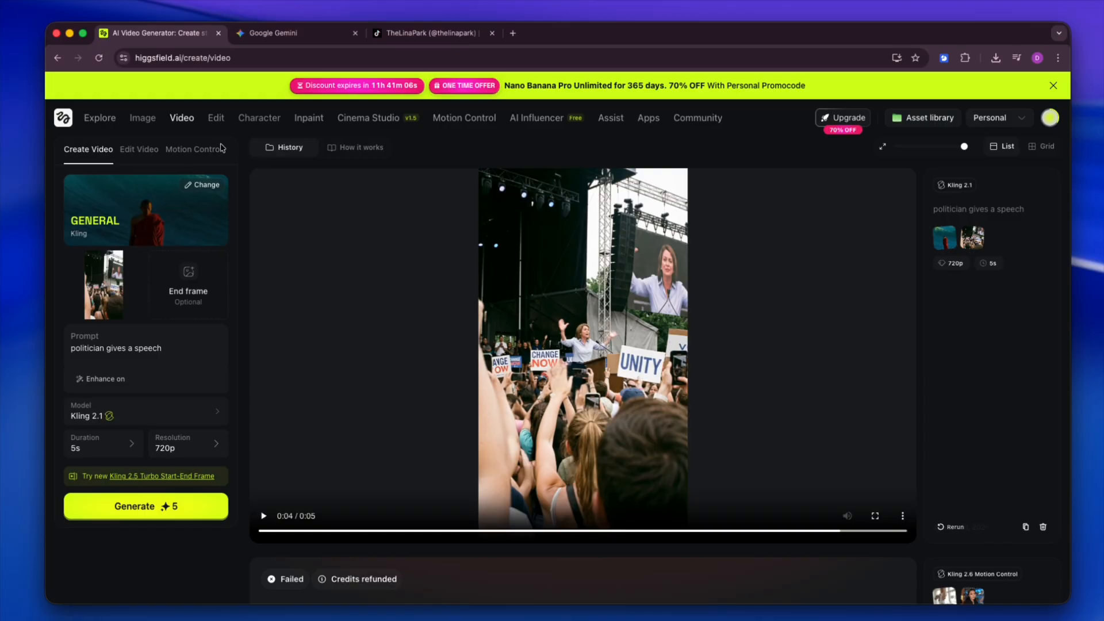
Step: Go to the Image page and examine the generated image of the speaker at the "UNITY & PROGRESS" podium at full size
mouse_move(216, 119)
left_click(143, 118)
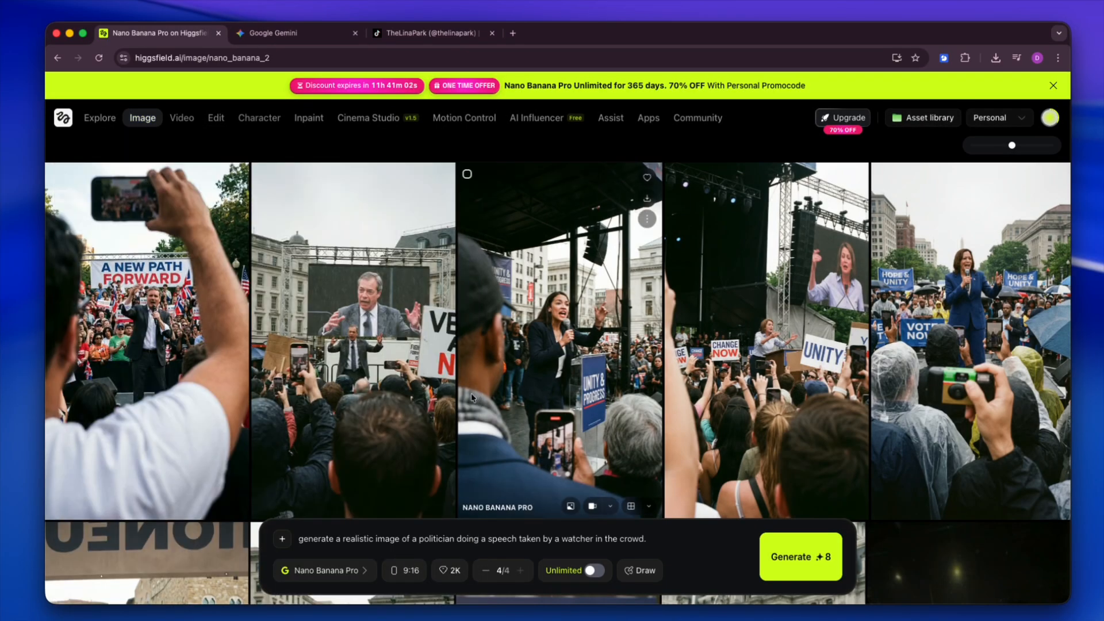
left_click(557, 325)
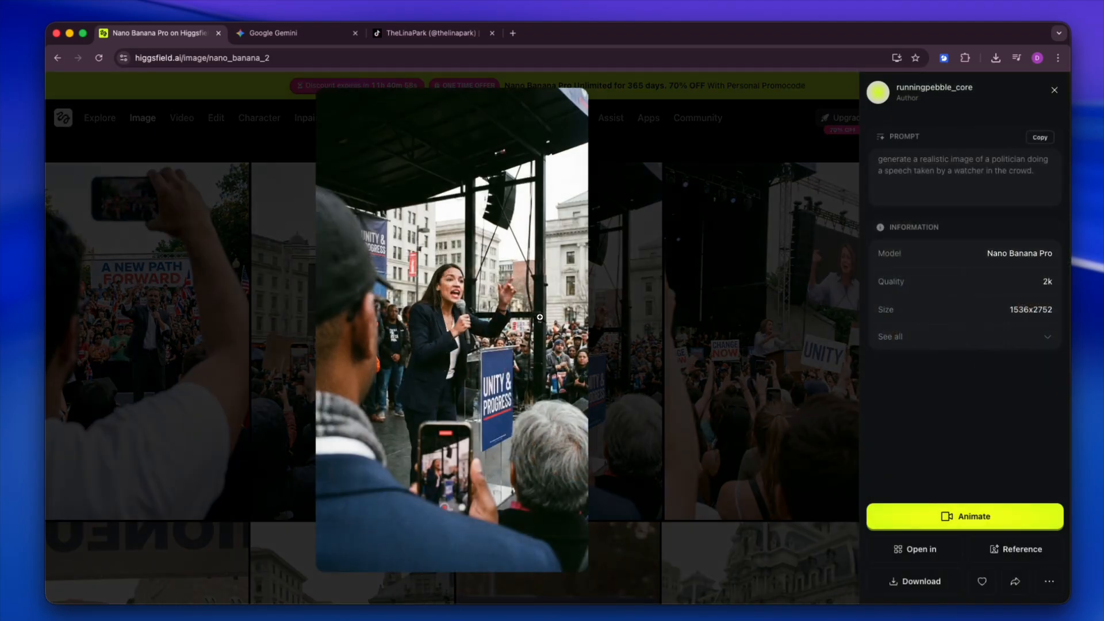
left_click(601, 314)
left_click(428, 319)
left_click(595, 322)
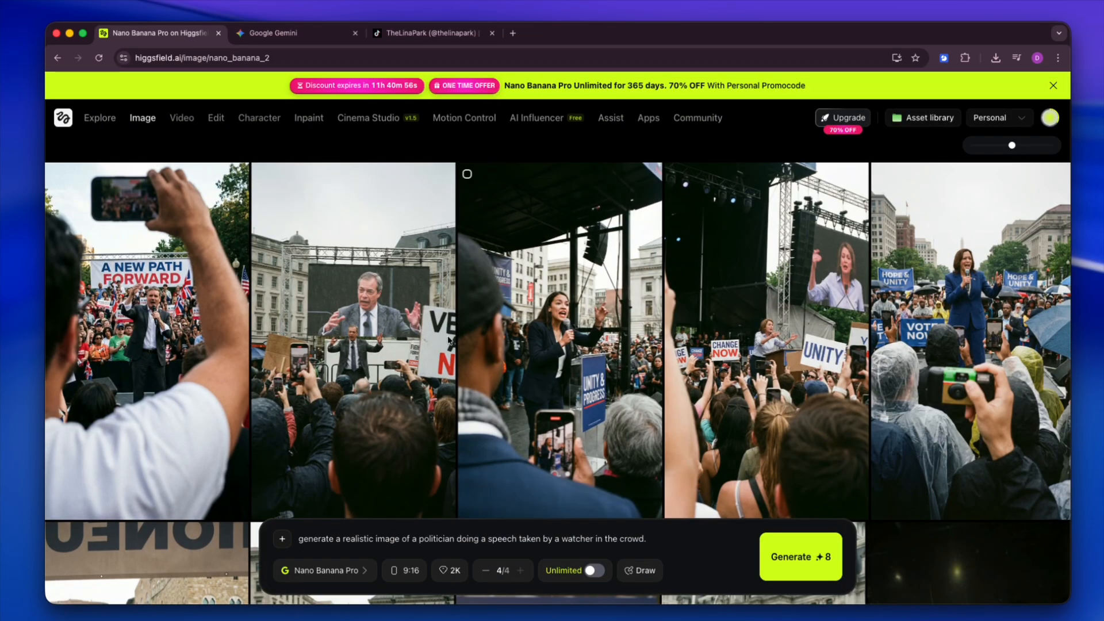
Step: Download the generated image of the woman speaking at the "UNITY & PROGRESS" podium and close its preview
left_click(538, 328)
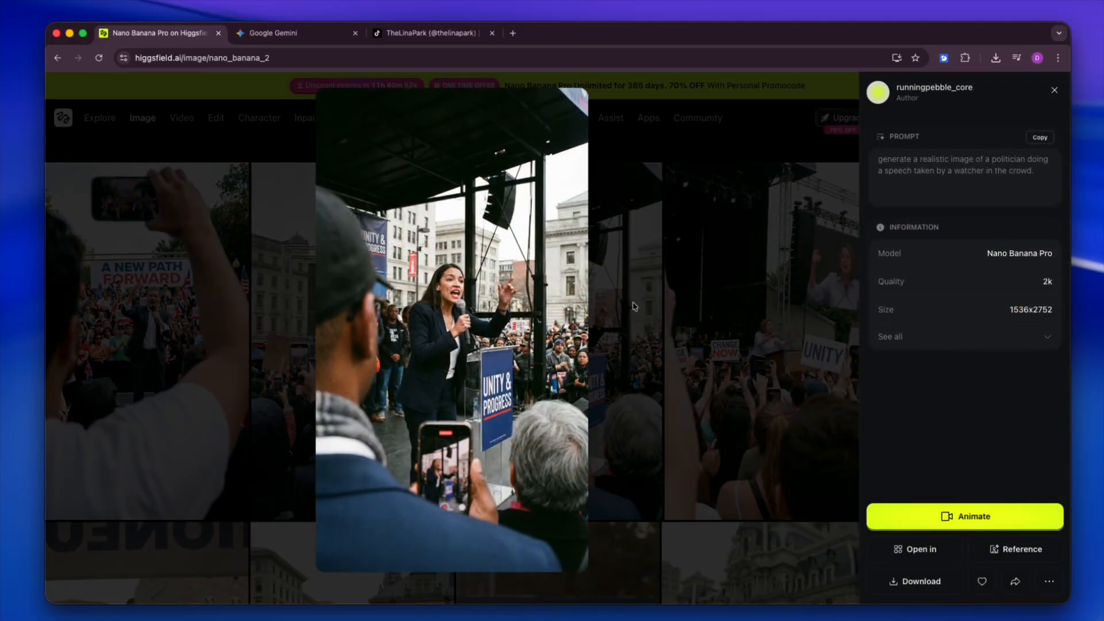
left_click(566, 295)
left_click(828, 413)
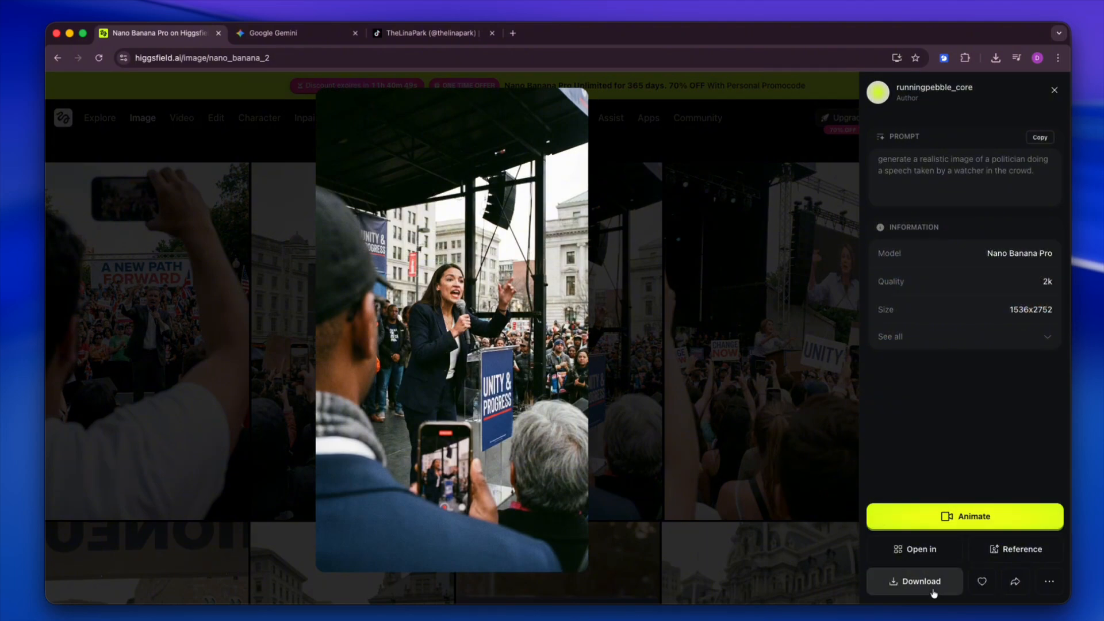
left_click(934, 593)
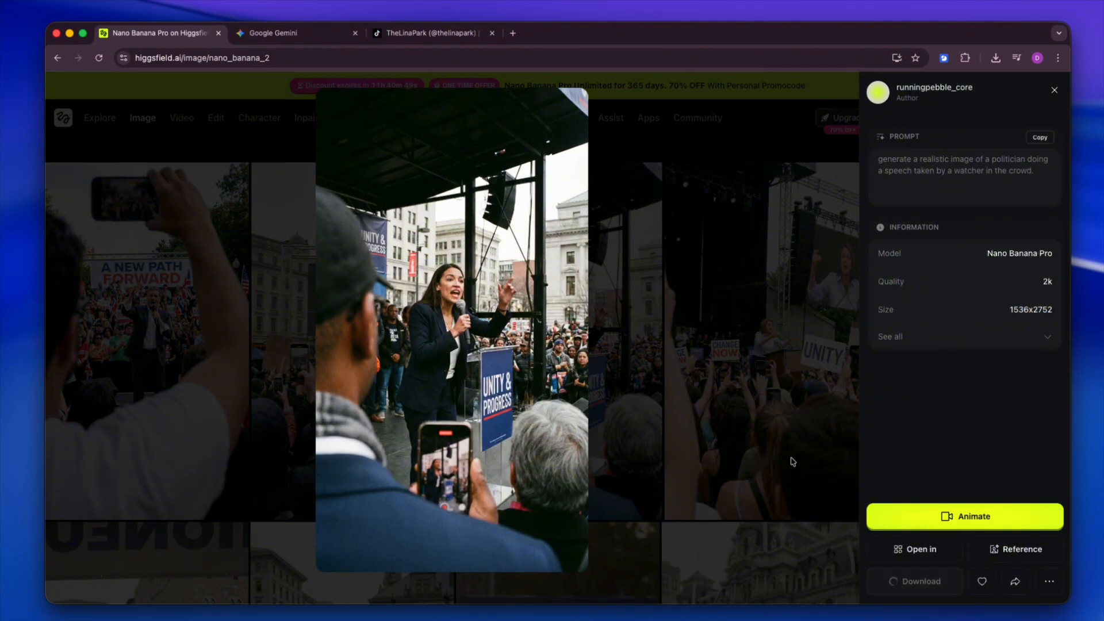
left_click(777, 428)
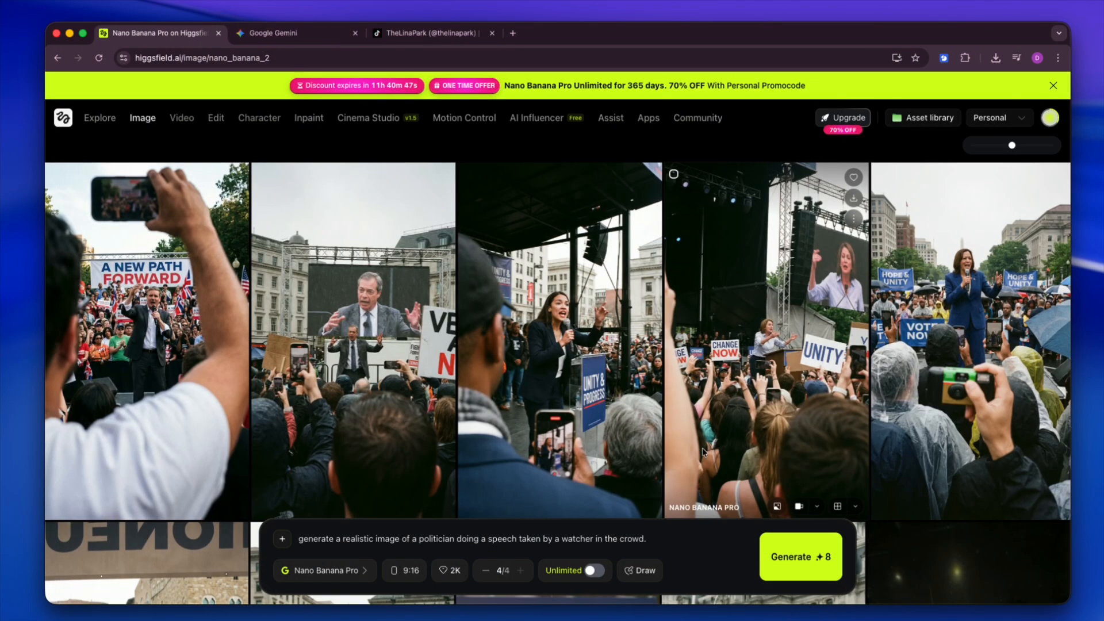
Step: Clear the old image prompt and attach the downloaded podium image as the reference
triple_click(578, 538)
key("BackSpace")
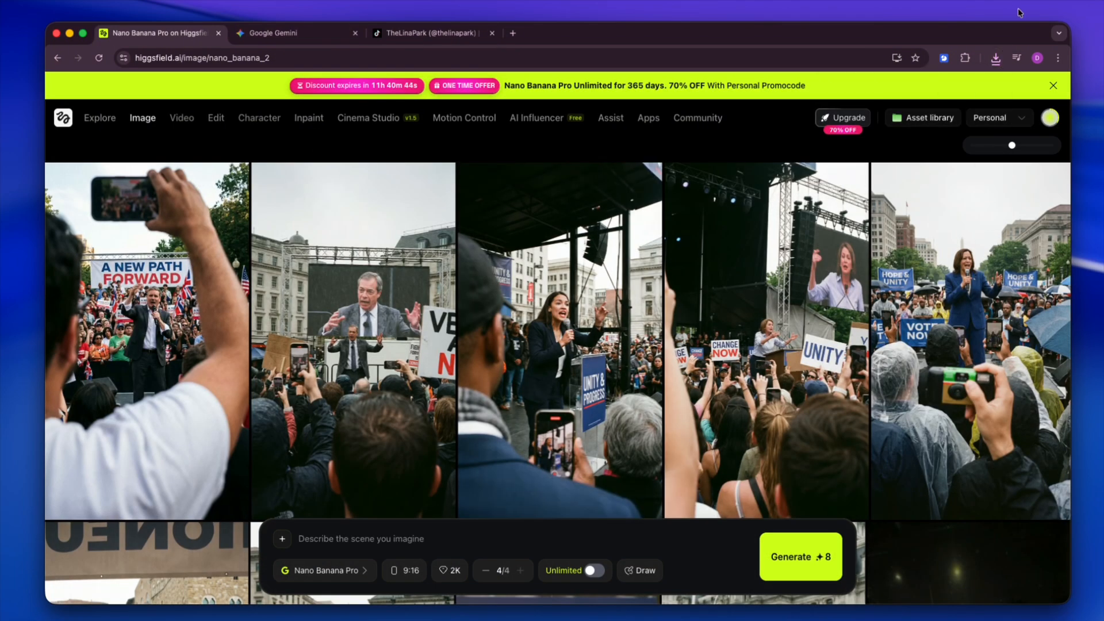
left_click(995, 57)
left_click_drag(890, 115, 329, 535)
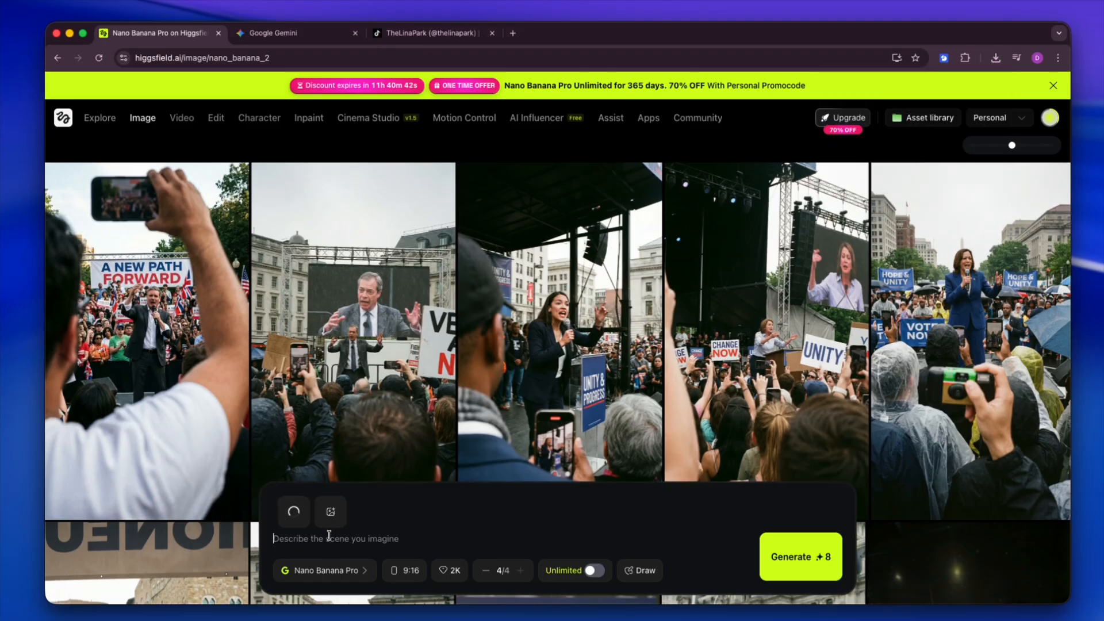
Step: Generate four Nano Banana Pro images with the prompt "this lady is sitting on a couch at home"
type("this lady")
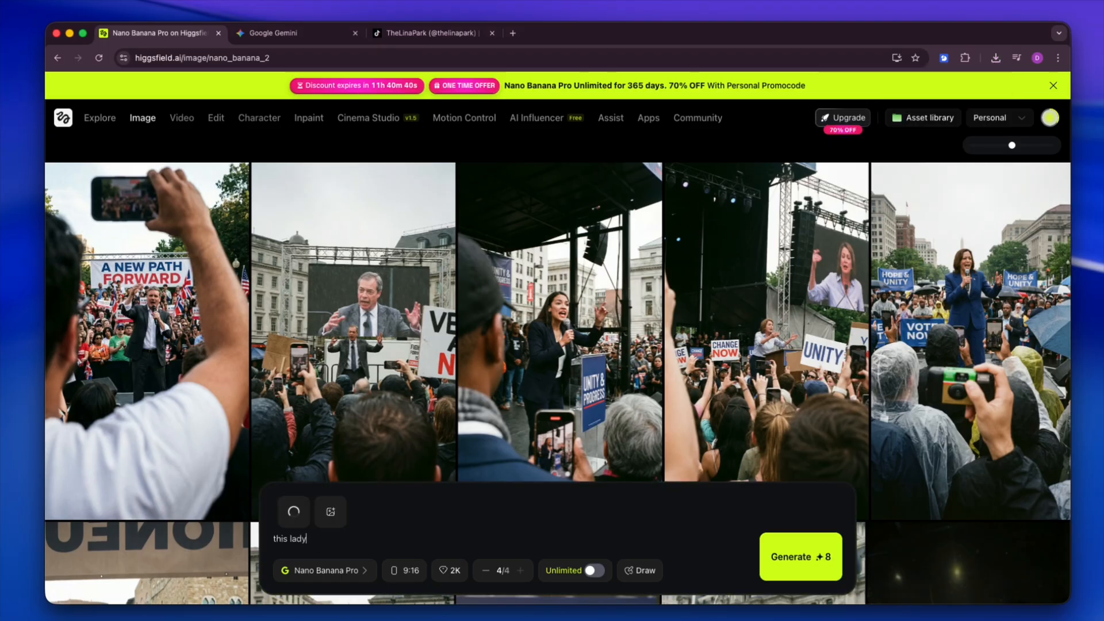
type(" is sitting on a couch at home")
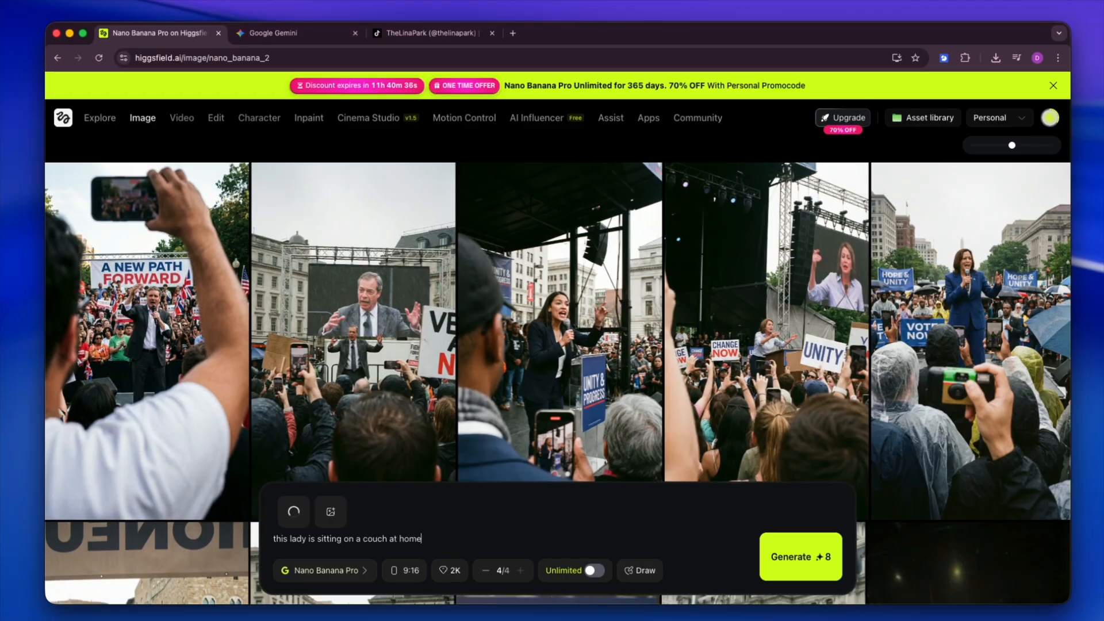
left_click(528, 331)
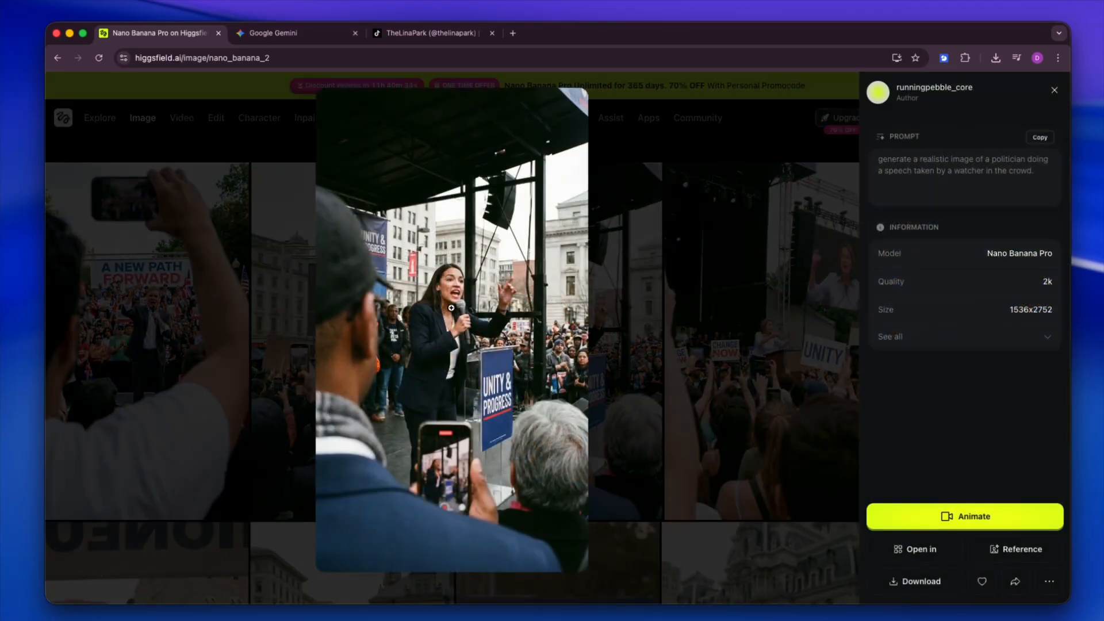
key("Escape")
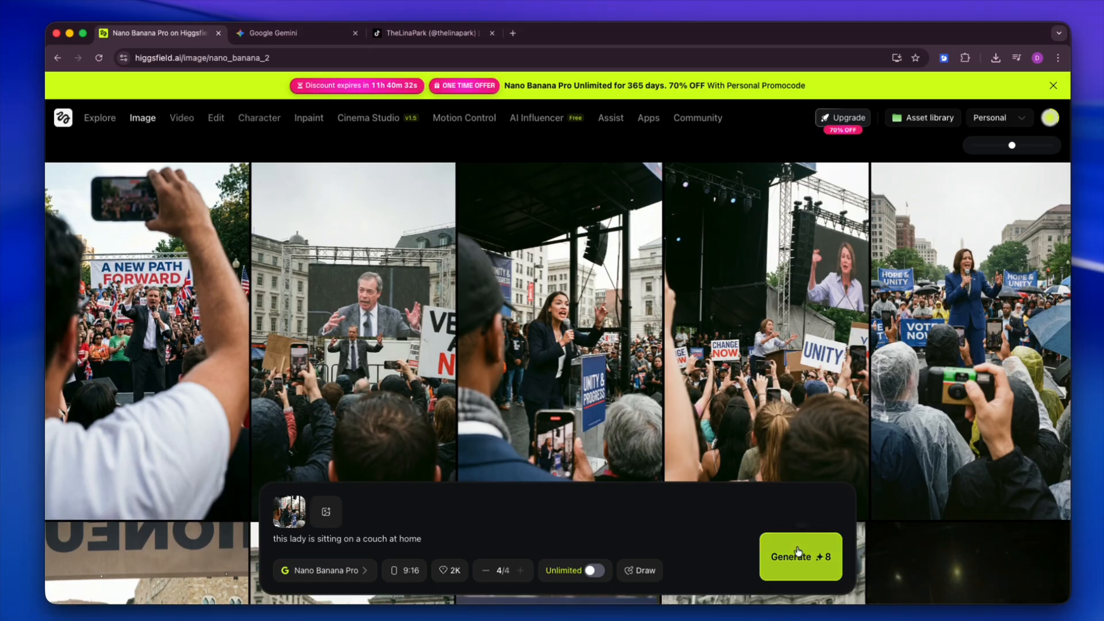
left_click(765, 556)
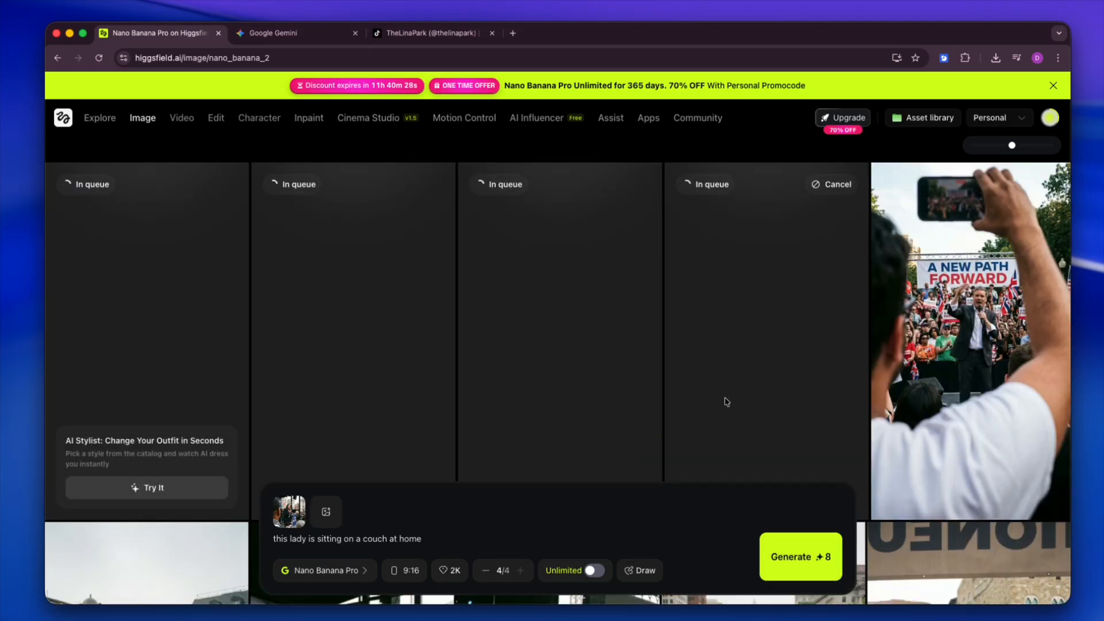
Step: Examine the attached reference image at full size and review the prompt text while the images generate
left_click(280, 505)
left_click(718, 334)
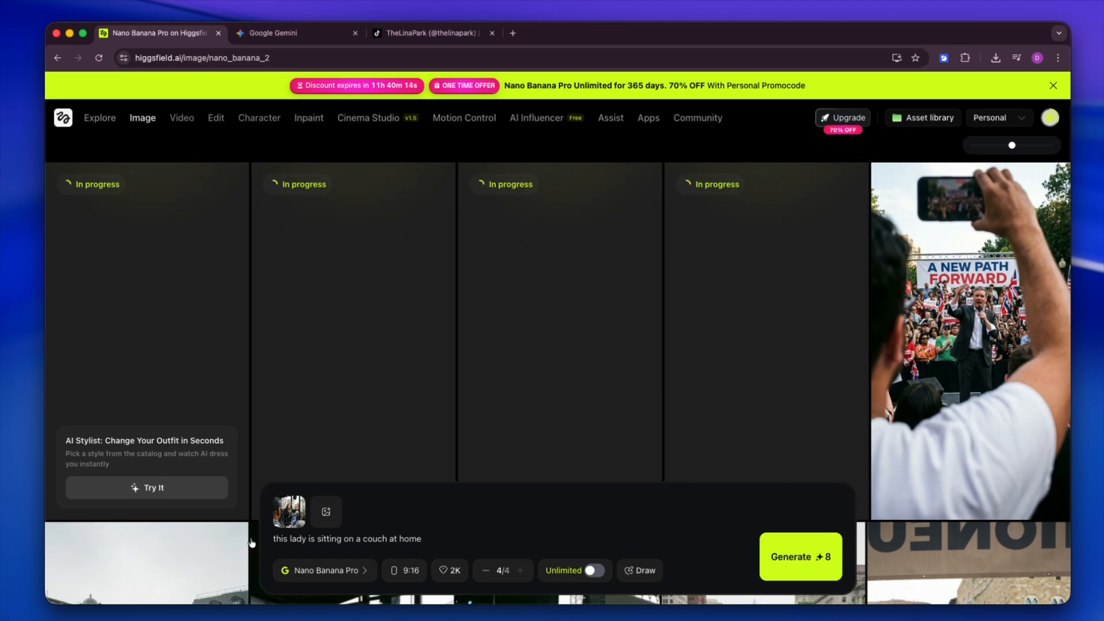
left_click(289, 512)
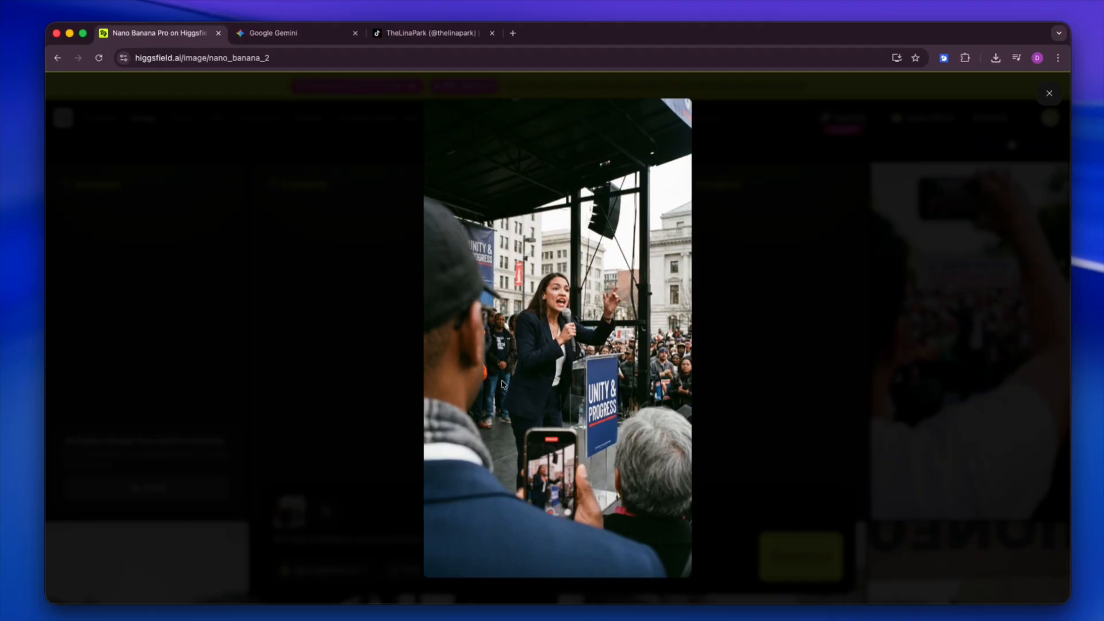
left_click(749, 288)
left_click(300, 500)
left_click(744, 348)
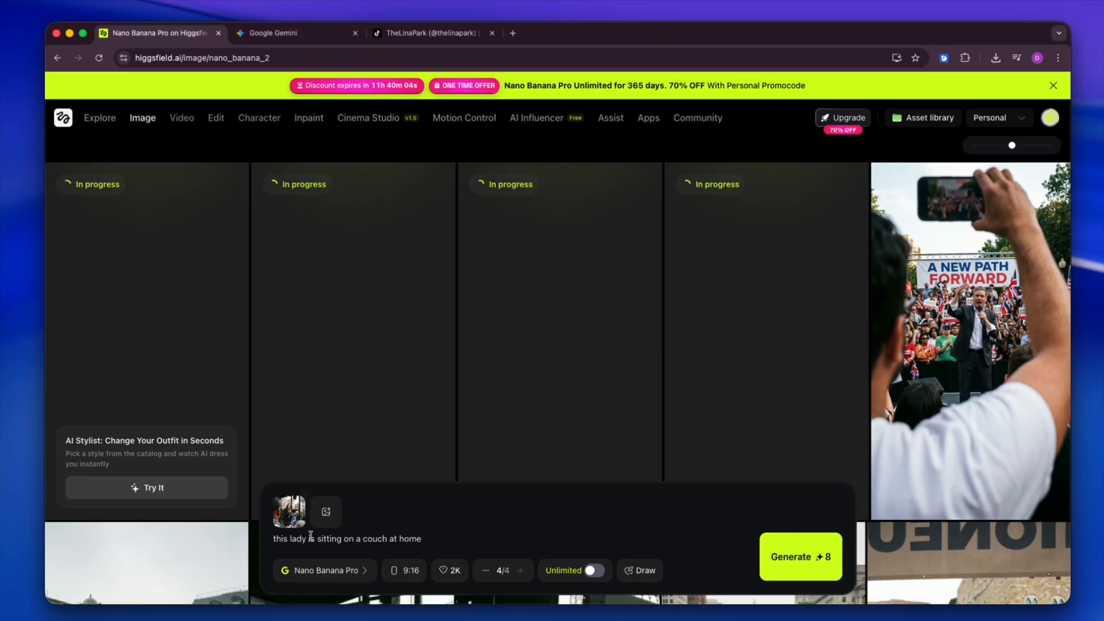
left_click_drag(472, 538, 253, 543)
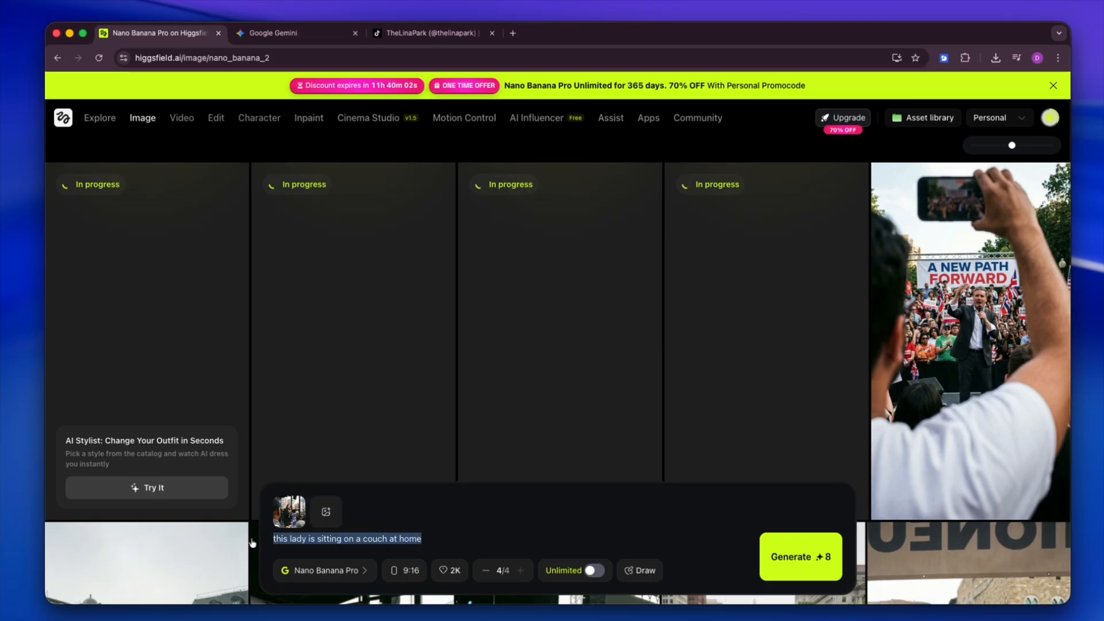
left_click(444, 532)
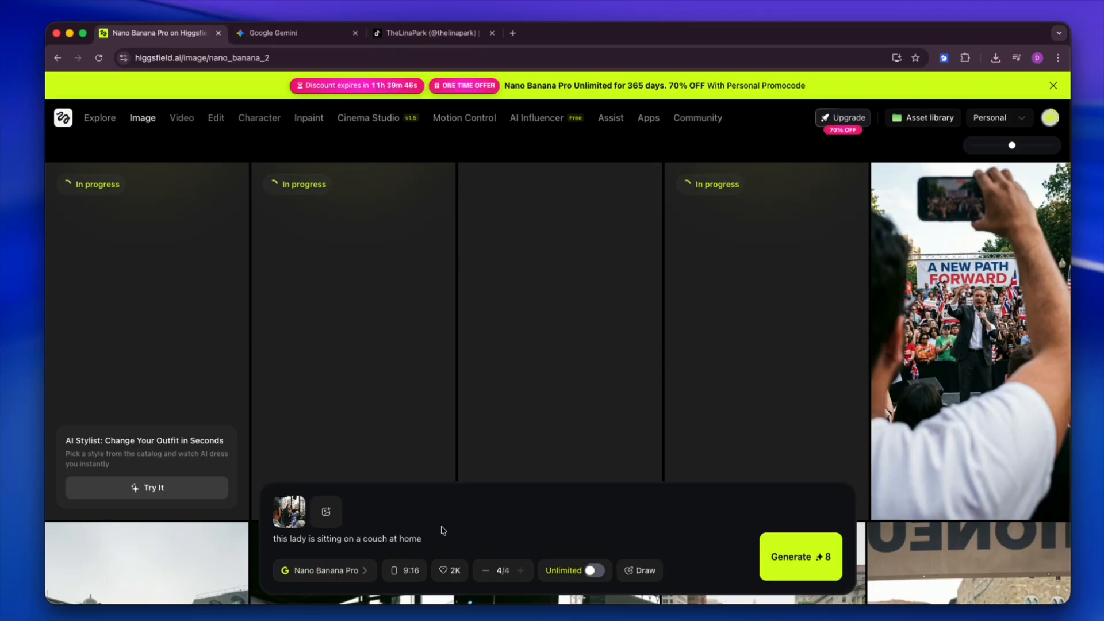
Step: Examine the generated image of the woman on the couch in the cream sweater at full size and return to the gallery
left_click(596, 324)
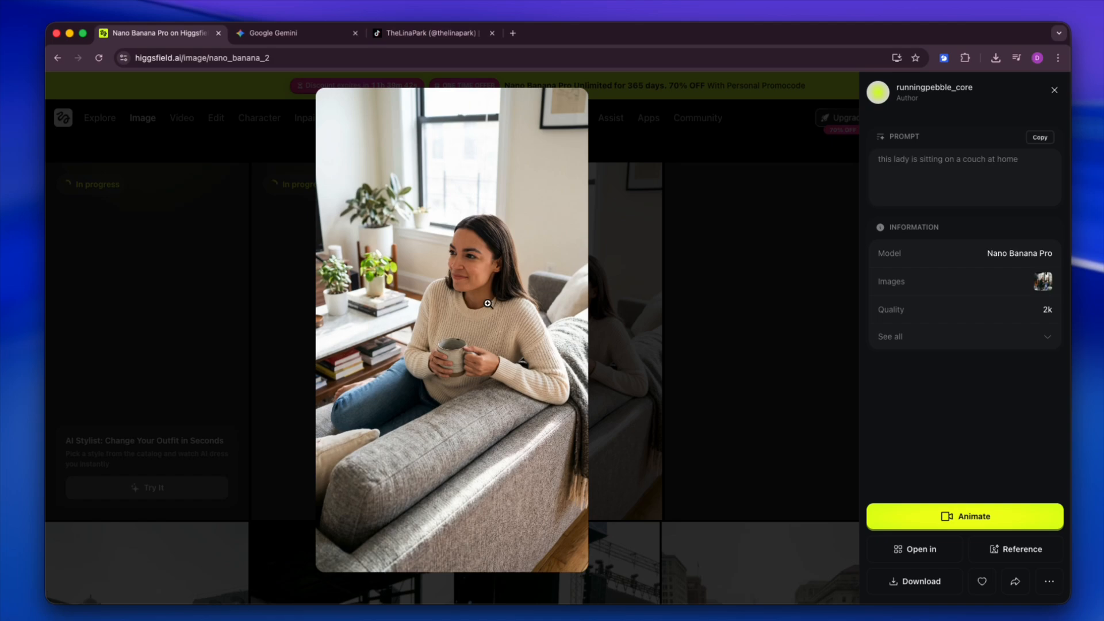
key("Escape")
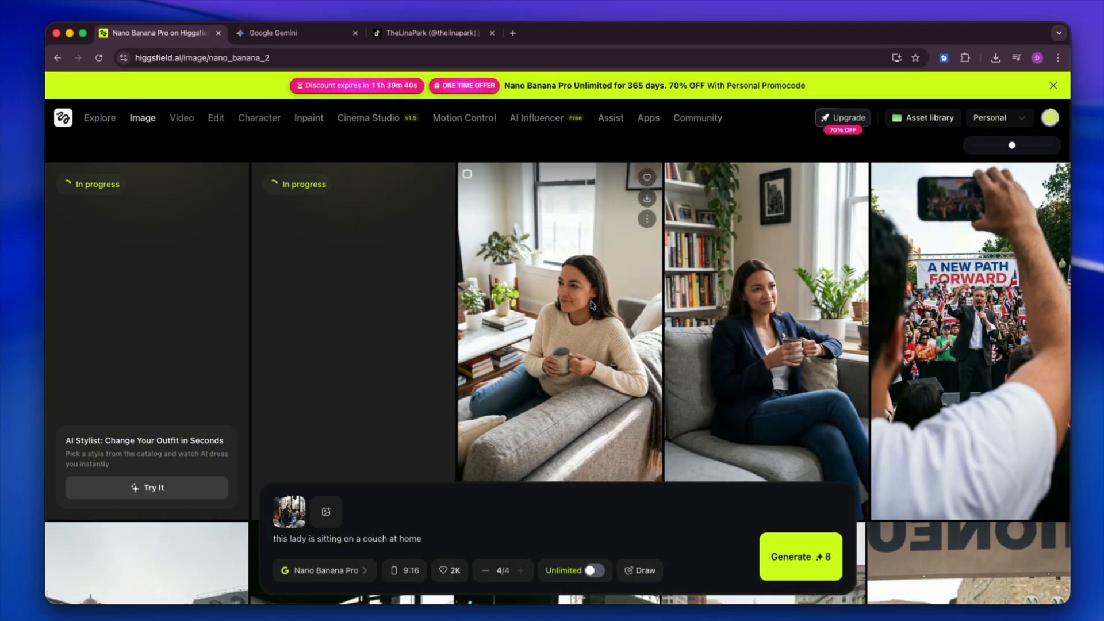